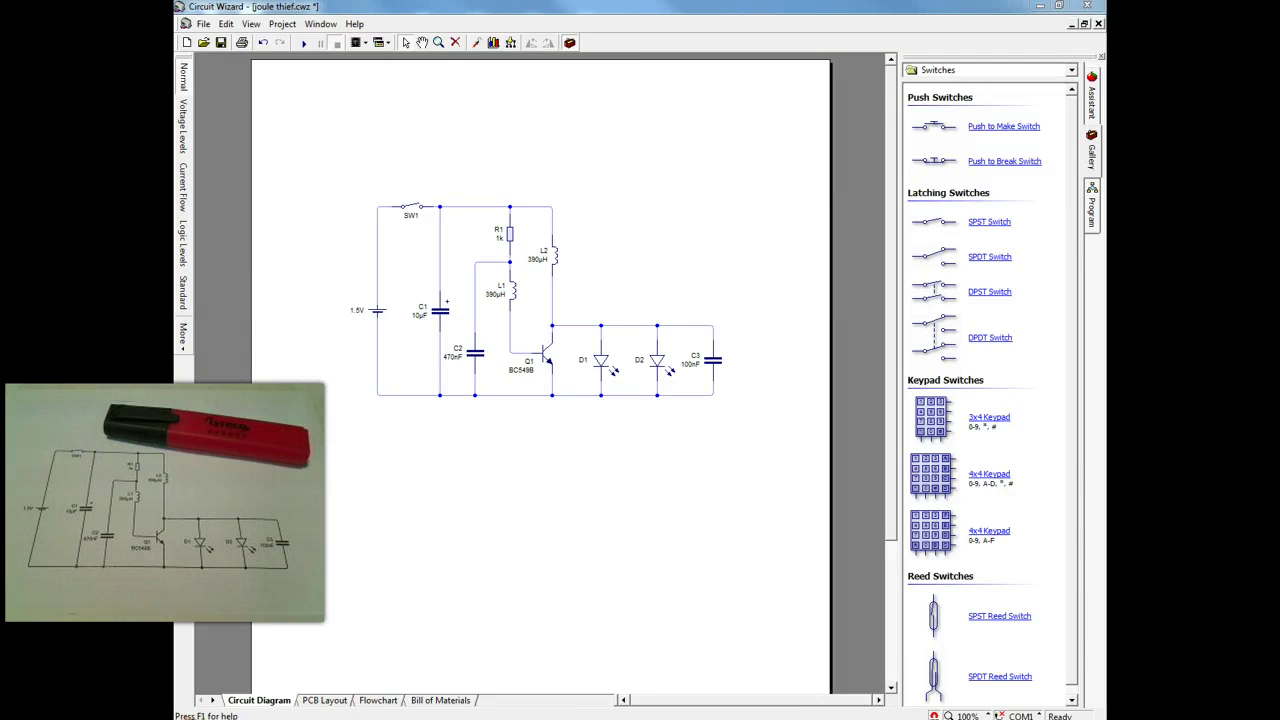
- In the empty PCB layout, place a single-cell 1.5V battery holder vertically in the upper part of the sheet
left_click(324, 700)
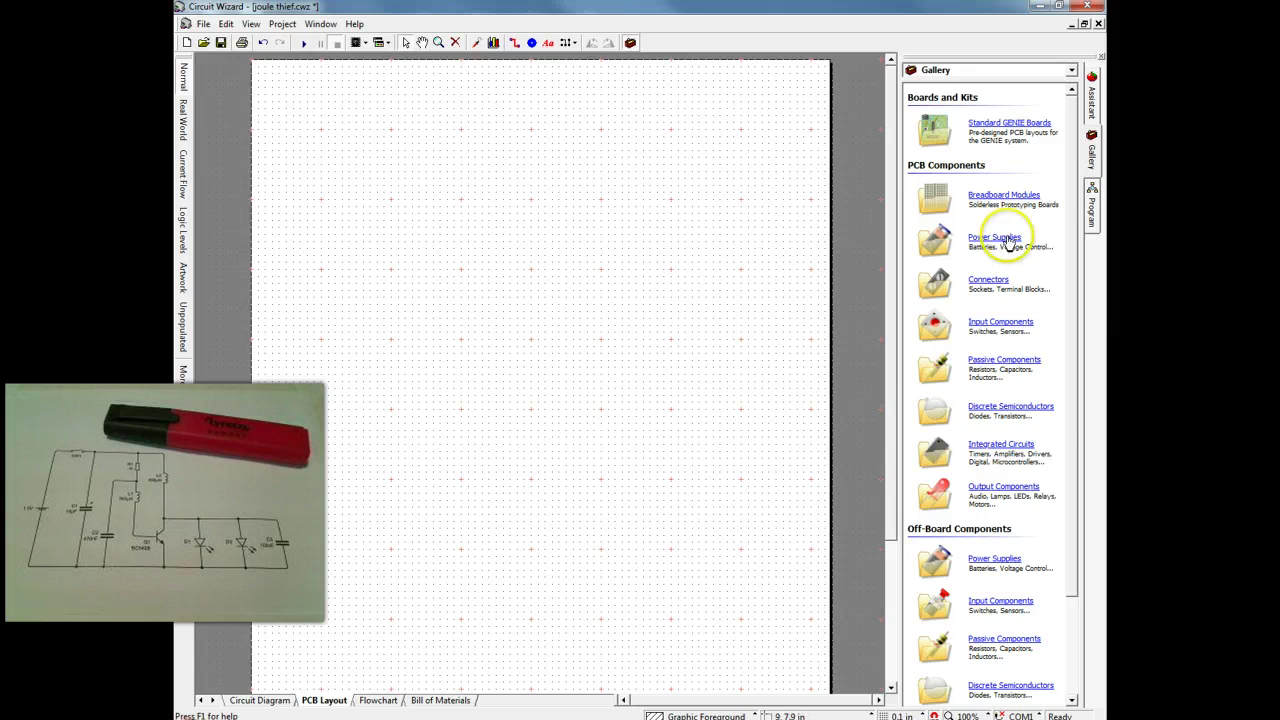
left_click(1008, 242)
left_click_drag(632, 293, 457, 263)
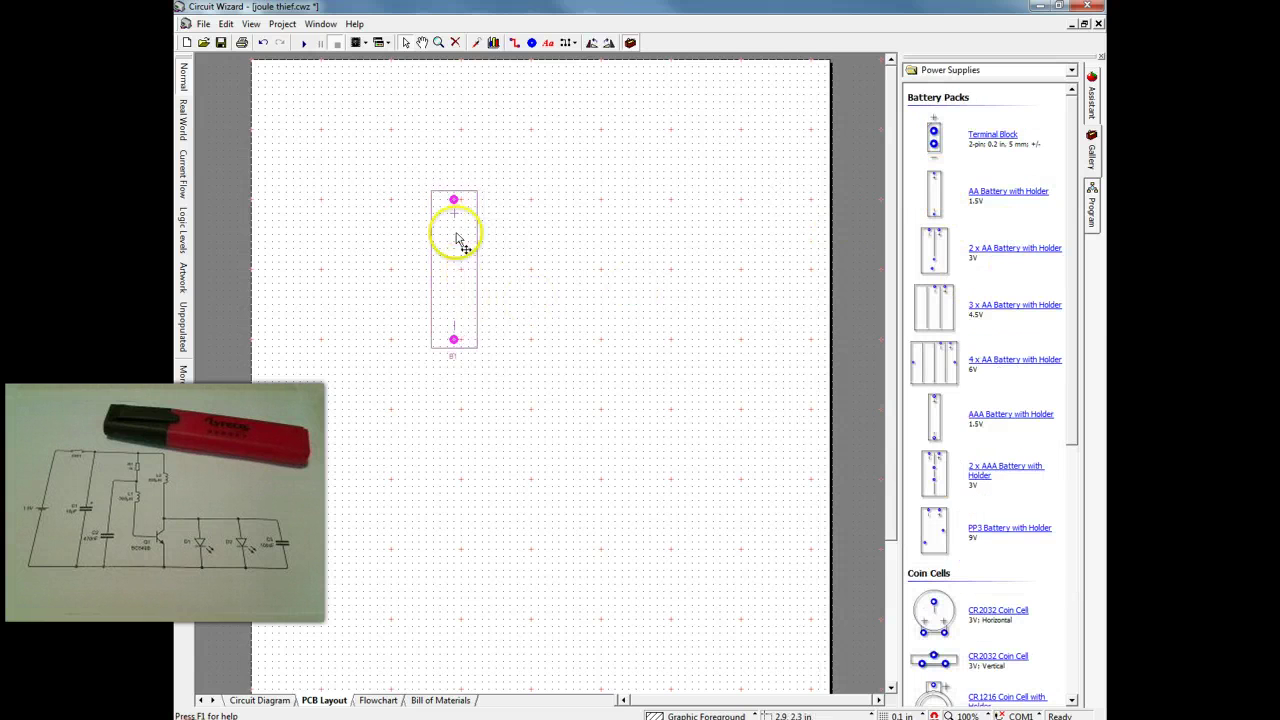
left_click_drag(455, 205, 462, 205)
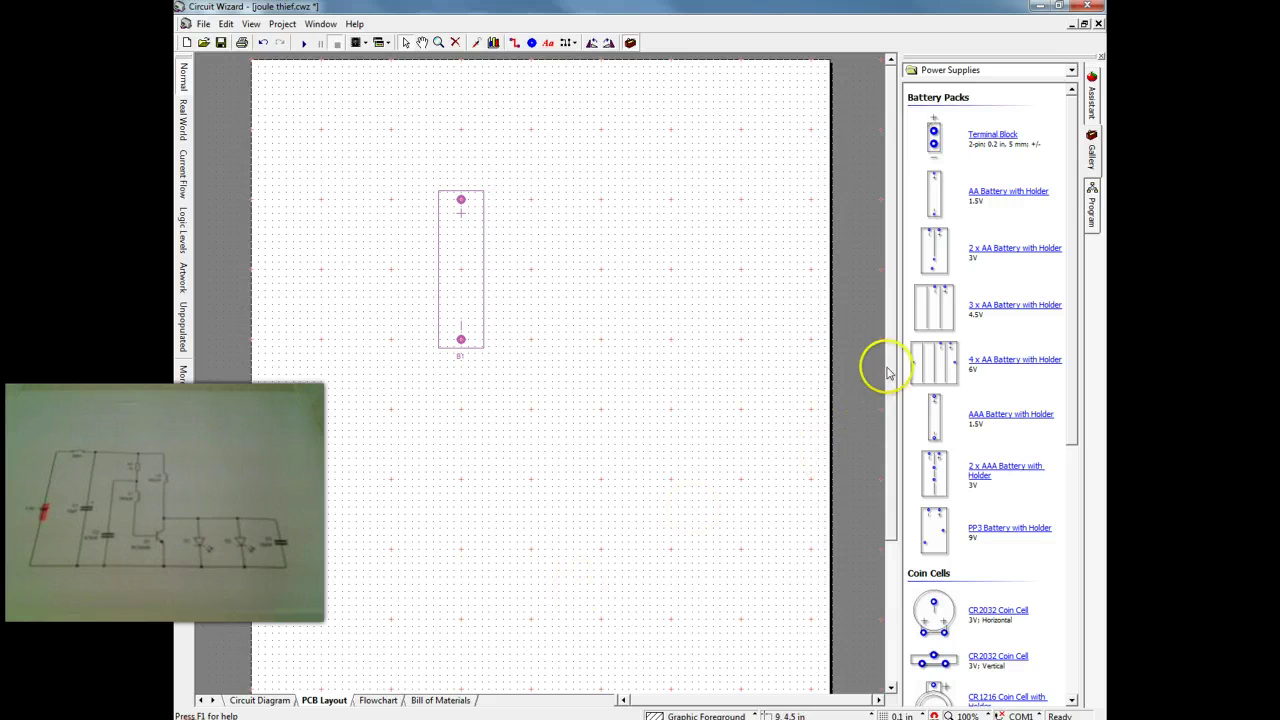
- Place a three-pin vertical SPDT switch beside the battery's positive pad and move its SW1 label above it
left_click(1071, 71)
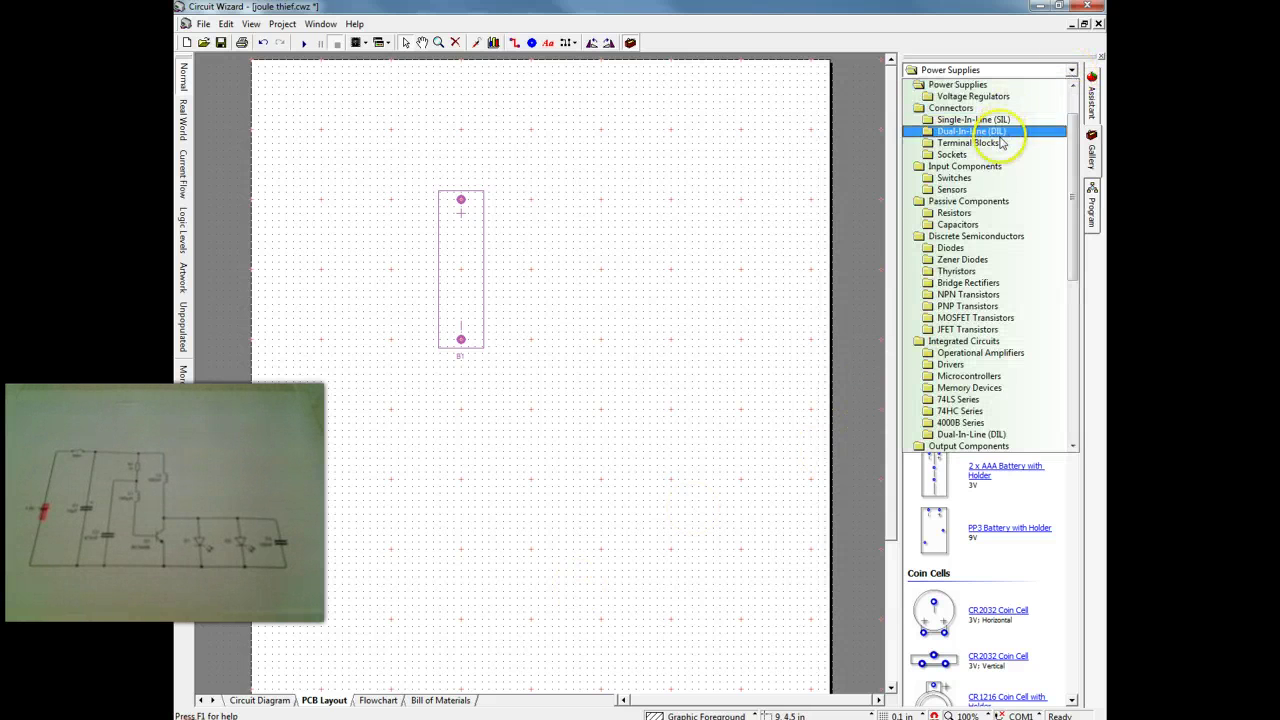
left_click(1063, 153)
left_click_drag(978, 275, 512, 203)
scroll(491, 214, "up", 2)
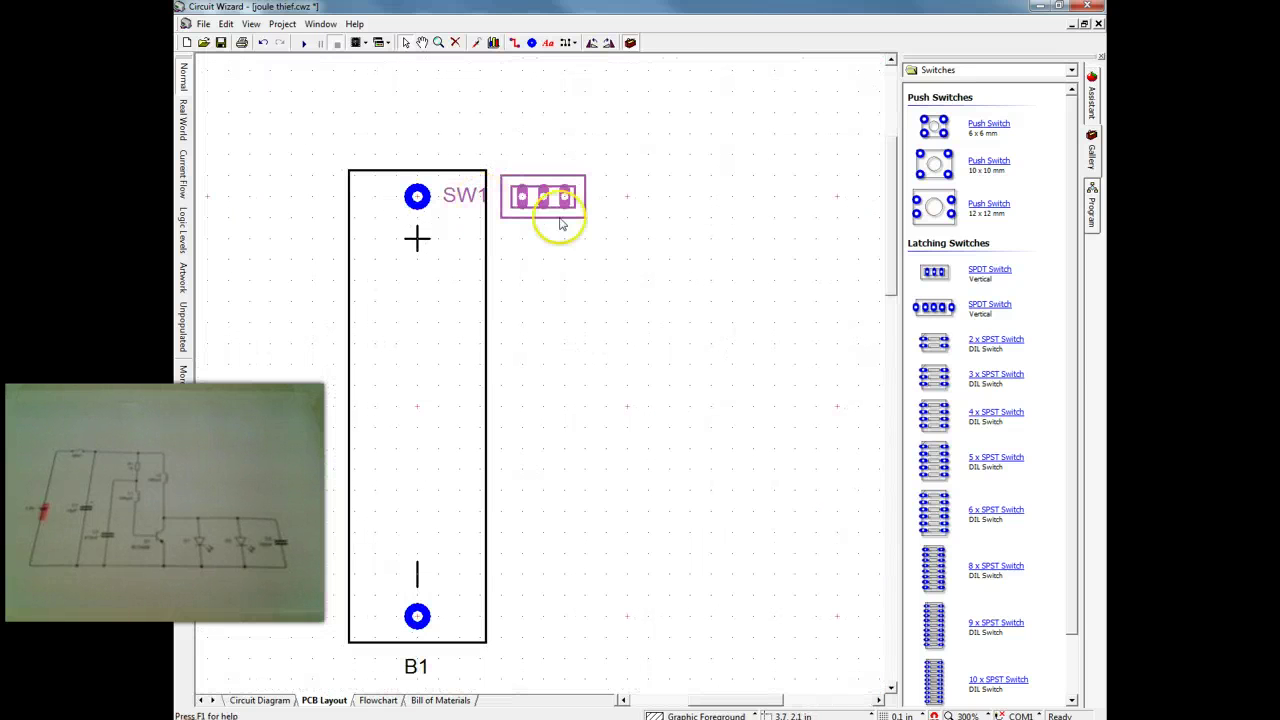
left_click(645, 175)
left_click_drag(468, 198, 541, 150)
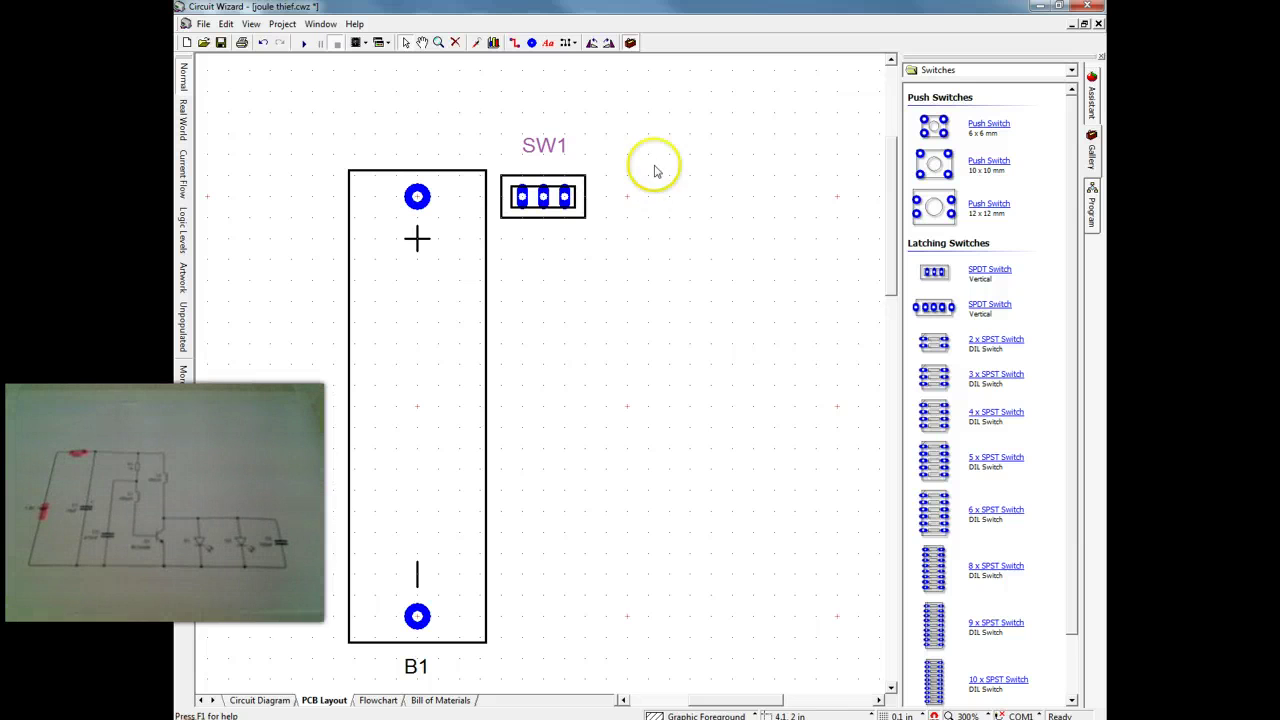
- Route a straight track from the battery's positive pad to the middle pin of switch SW1
left_click(512, 43)
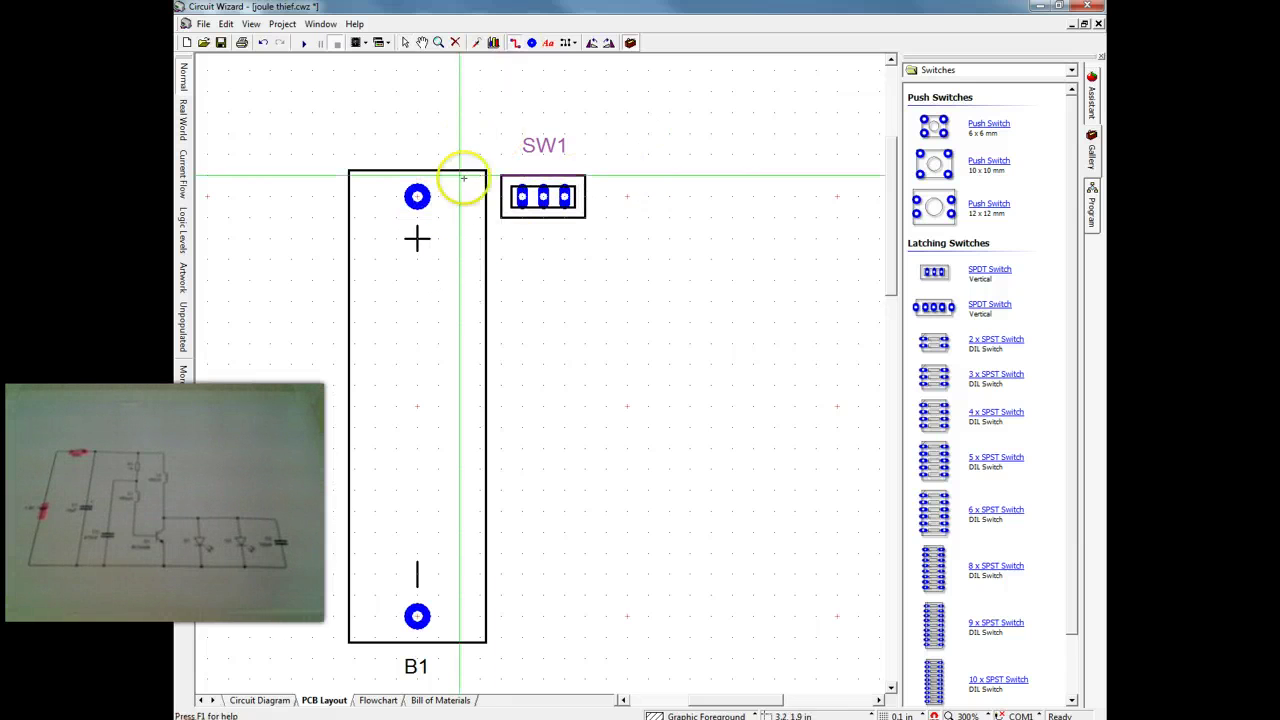
left_click(543, 196)
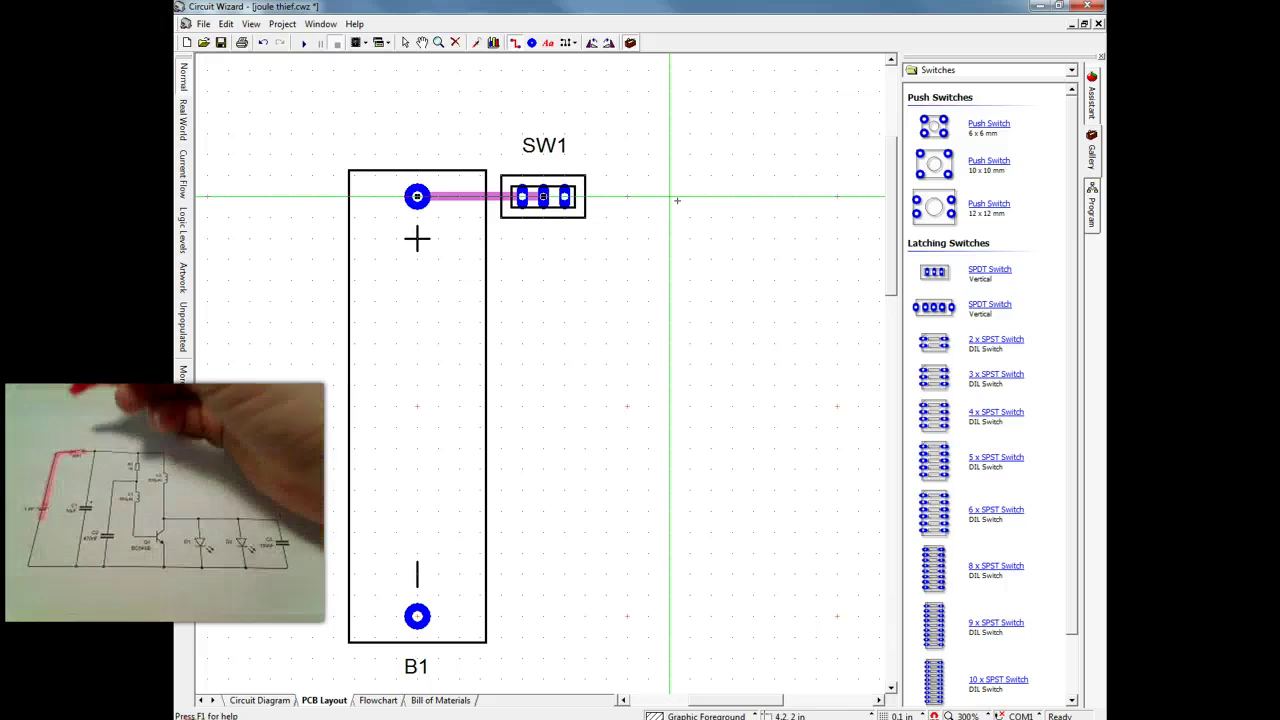
left_click(957, 222)
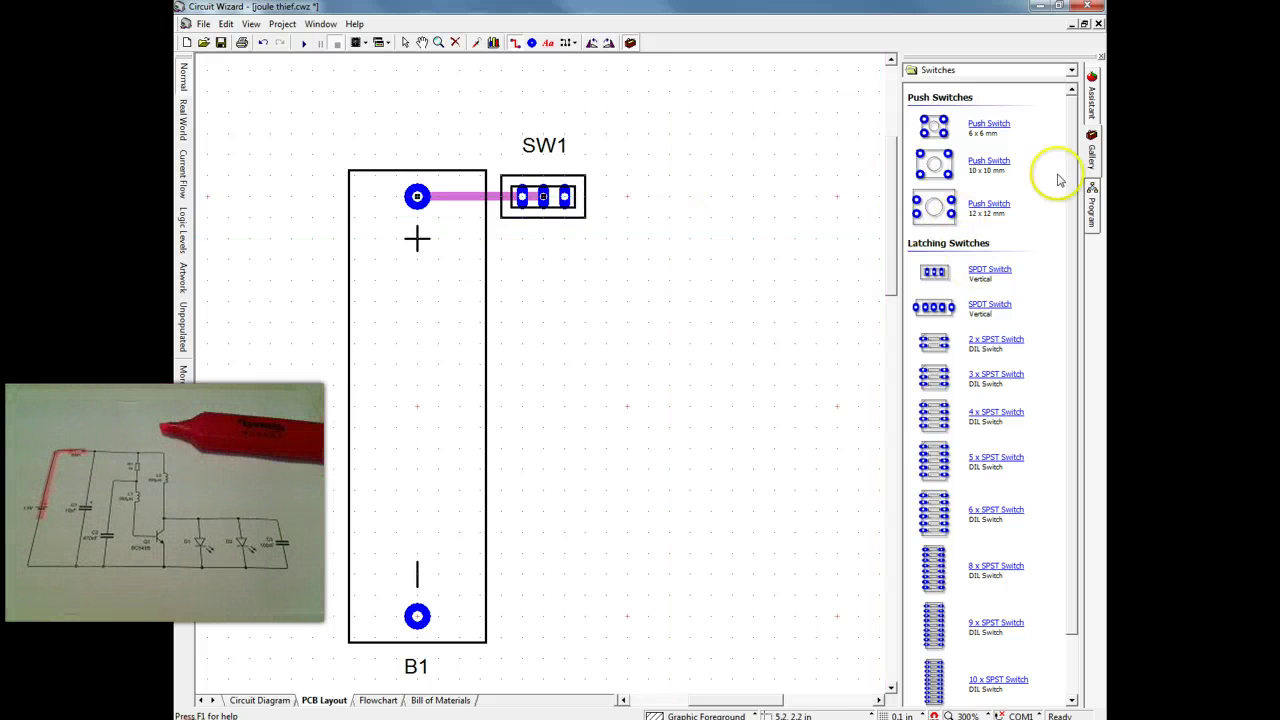
- Place a radial 0.1 in electrolytic capacitor beside the battery's negative pad and rotate it so its pads are stacked vertically
left_click(1071, 70)
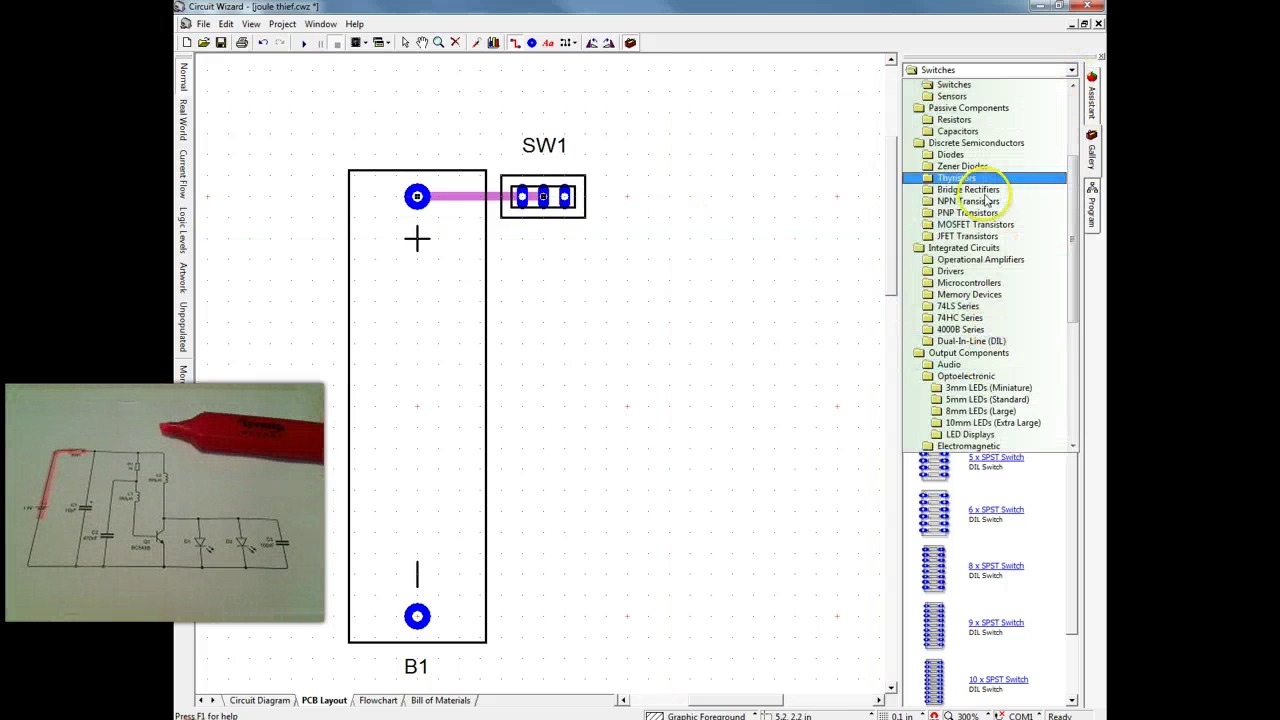
left_click(968, 131)
left_click_drag(1072, 200, 1064, 399)
left_click_drag(934, 369, 532, 614)
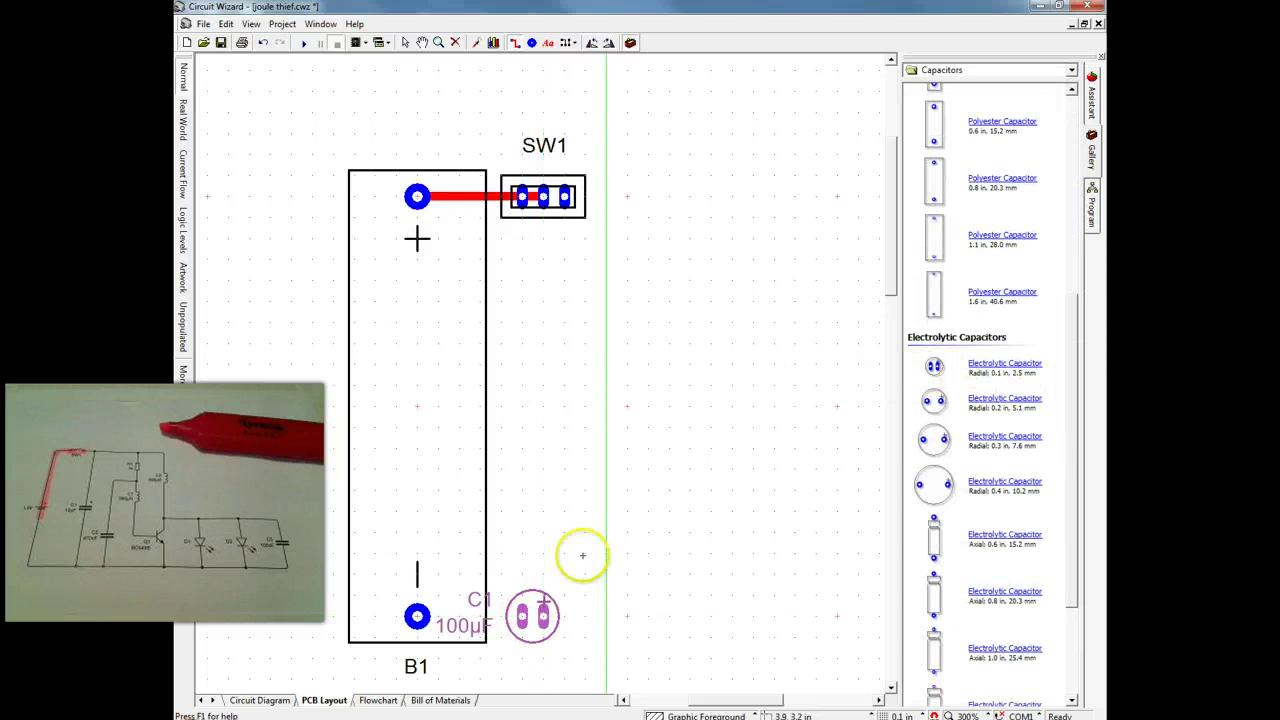
left_click(593, 44)
- Route tracks from the battery's negative pad to C1's negative pad and from C1's positive pad to SW1's outer pin farthest from the battery
left_click(514, 42)
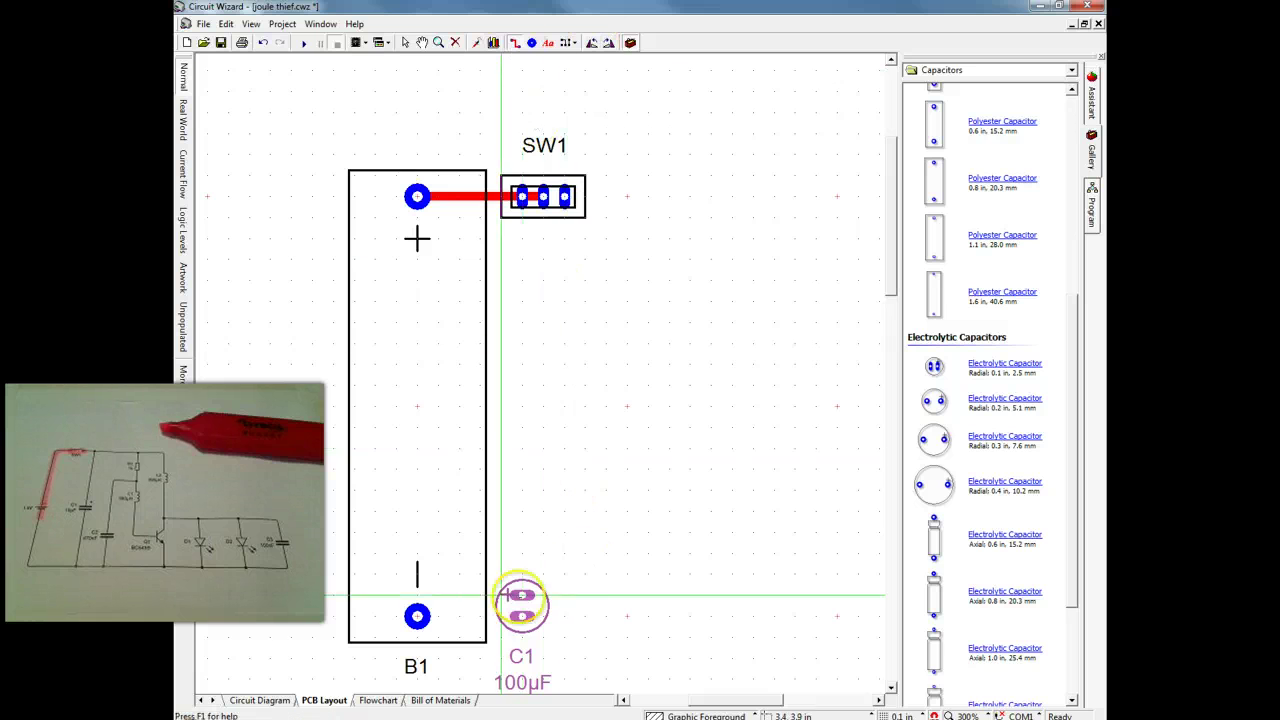
left_click(417, 616)
left_click(522, 614)
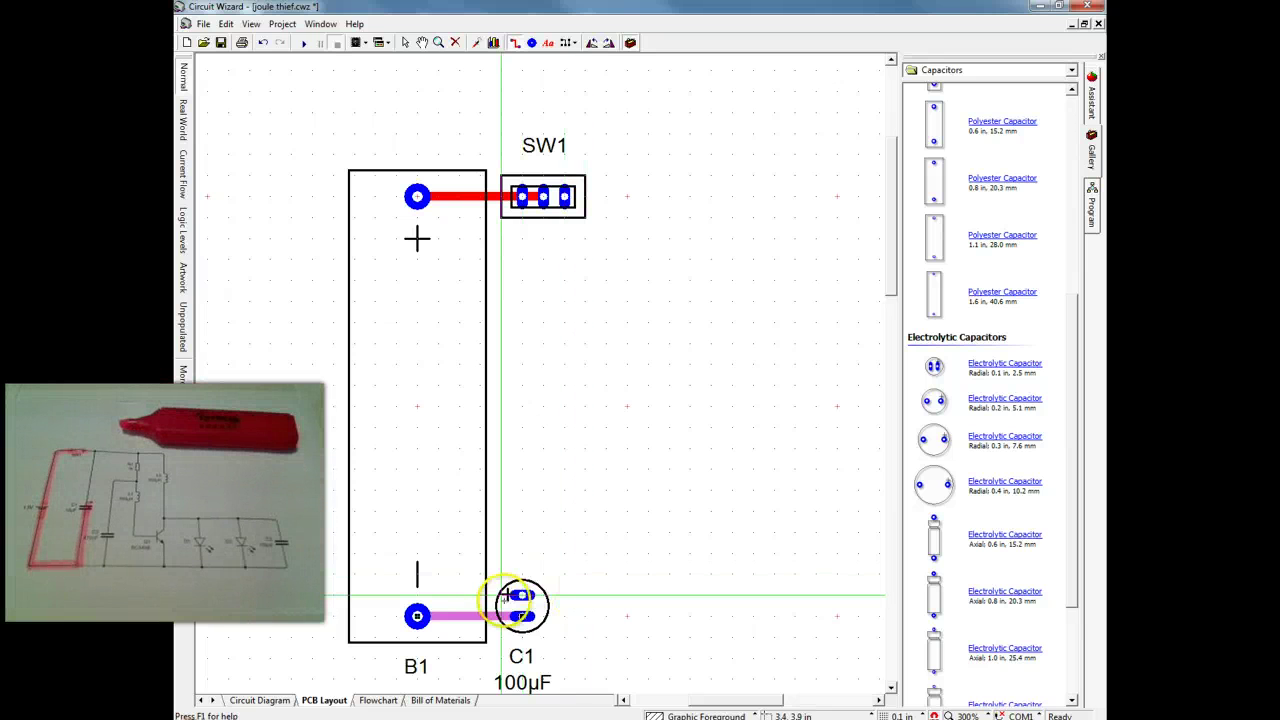
mouse_move(522, 596)
left_mouse_down()
mouse_move(525, 242)
mouse_move(569, 234)
mouse_move(566, 196)
left_mouse_up()
left_click(565, 196)
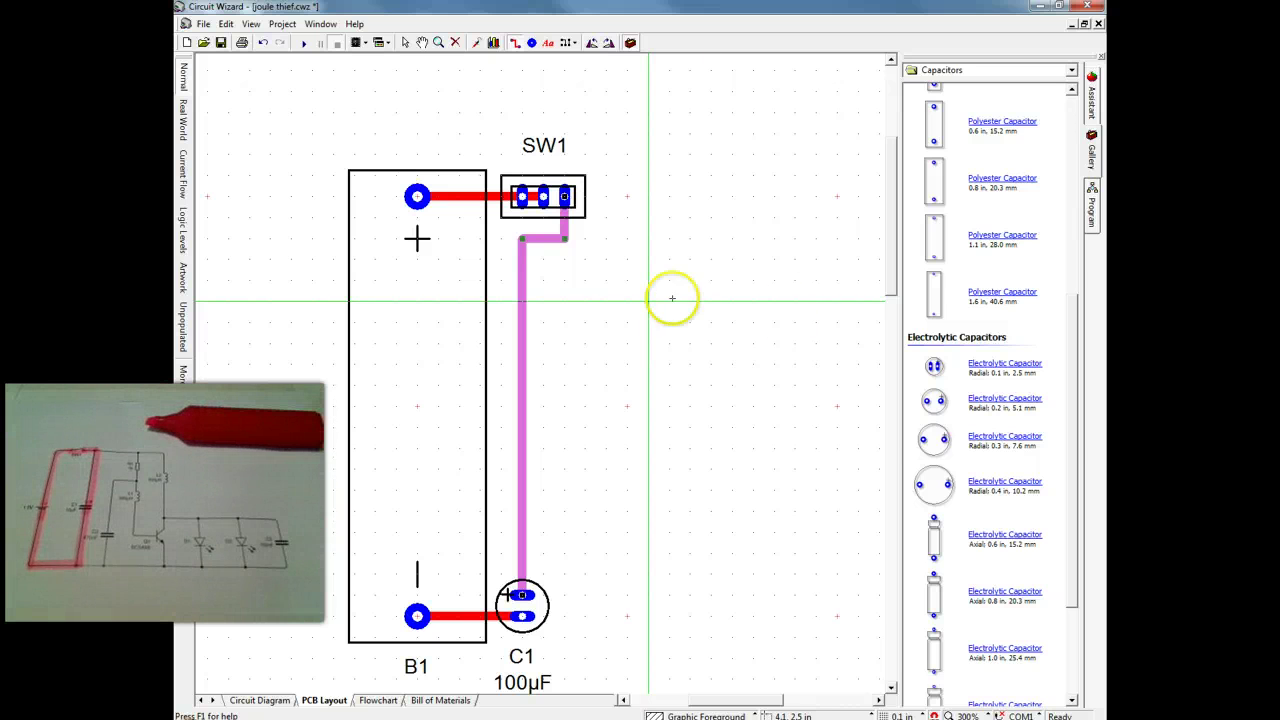
- Place two vertical 0.5 in fixed resistors side by side, just beside the long track between SW1 and C1
left_click(1068, 70)
left_click_drag(1075, 200, 1072, 159)
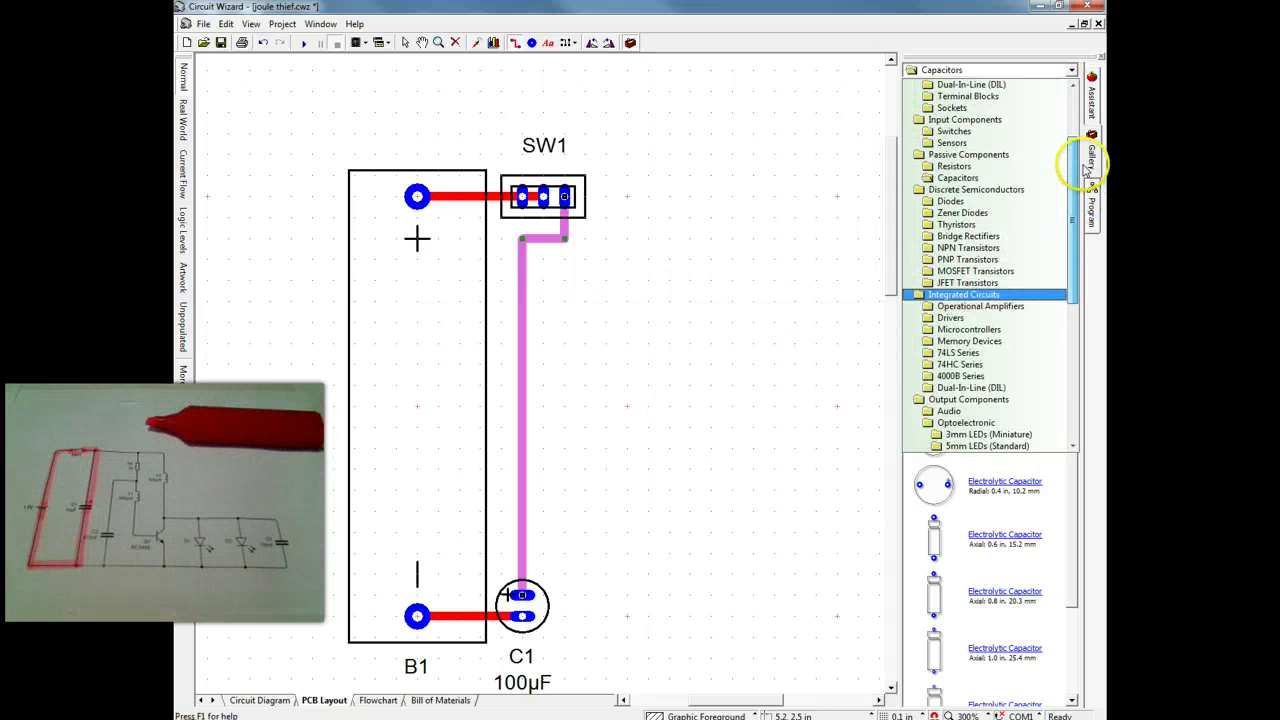
left_click(990, 166)
scroll(1071, 463, "down", 5)
scroll(1075, 400, "up", 6)
left_click(1052, 72)
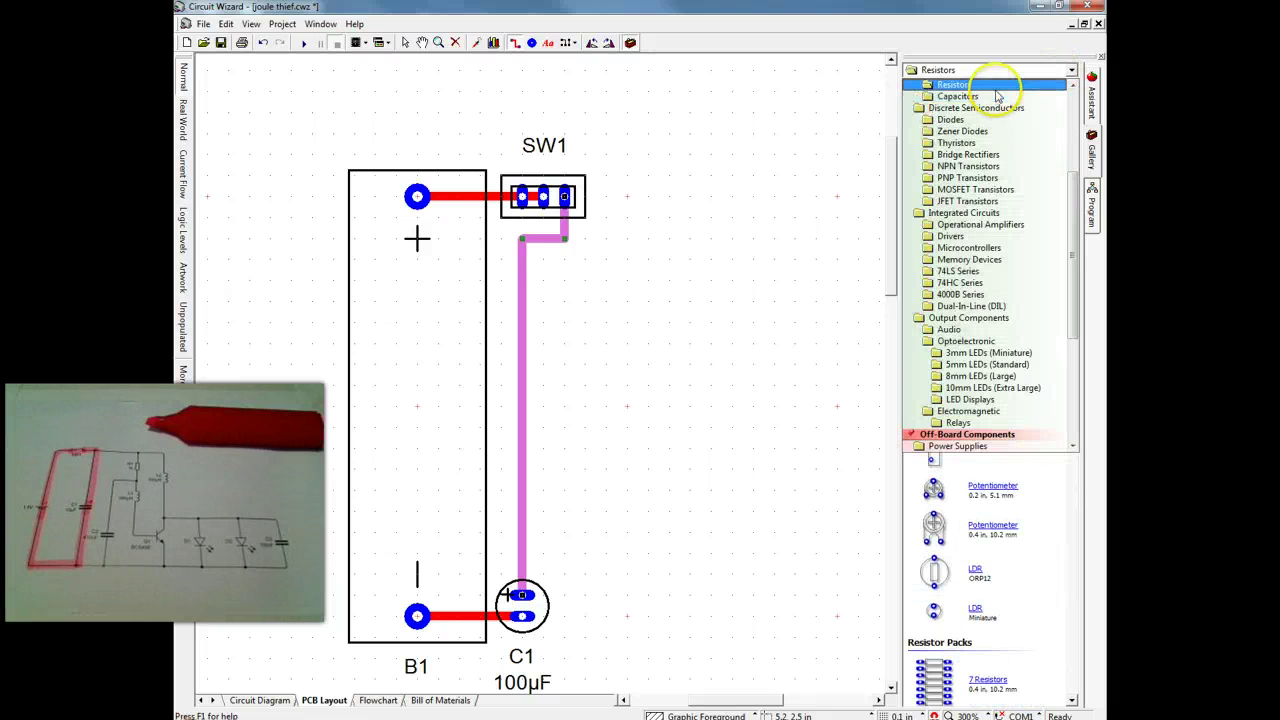
left_click(982, 87)
left_click_drag(934, 258, 555, 405)
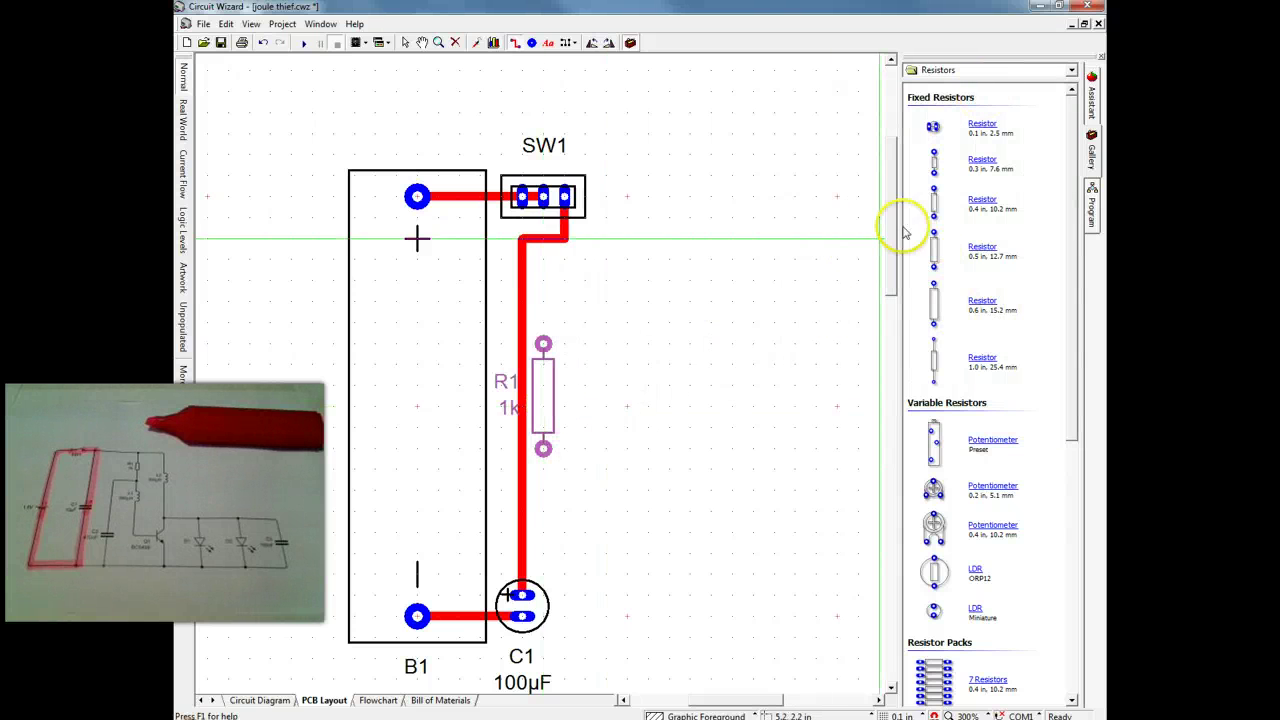
left_click_drag(932, 202, 585, 395)
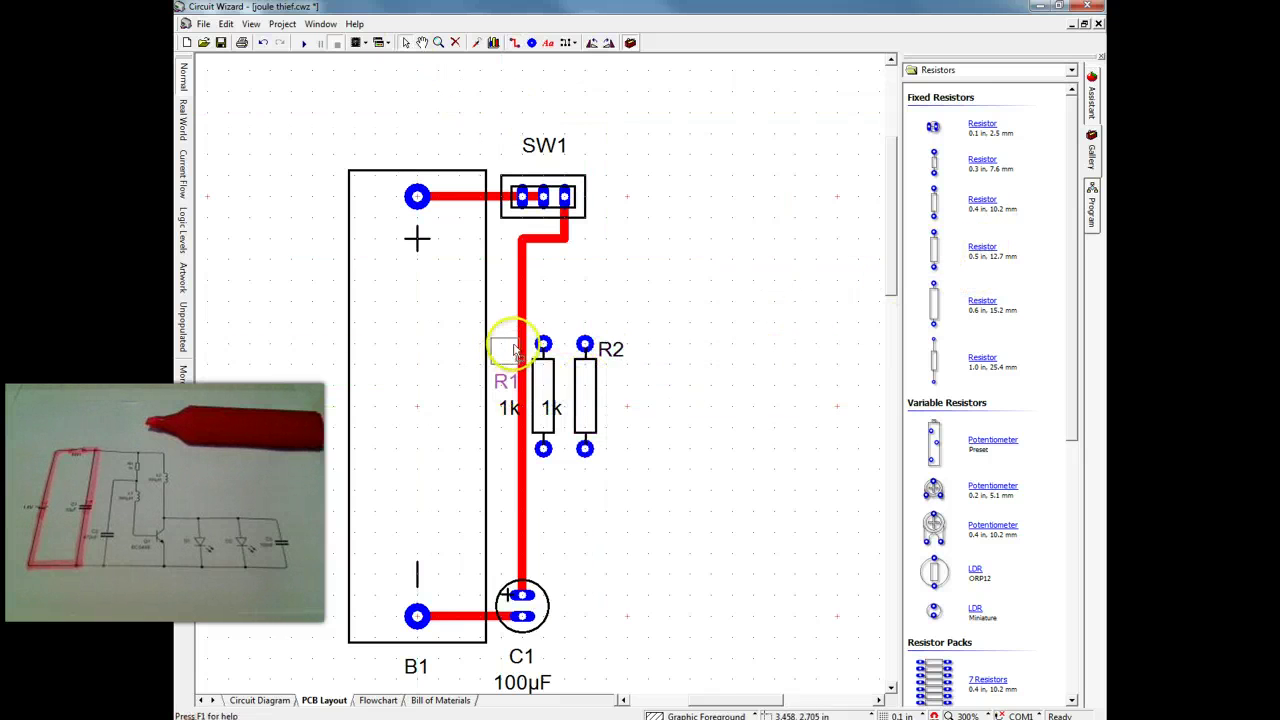
- Move the number and value labels of both resistors to the side of their bodies facing away from the battery
left_click_drag(514, 346, 514, 347)
left_click_drag(557, 408, 614, 414)
left_click_drag(507, 411, 567, 420)
left_click_drag(498, 357, 566, 334)
left_click_drag(611, 355, 612, 335)
- Renumber the two 0.5 in resistors as L1 and L2 and set each value to 390 µ
double_click(567, 336)
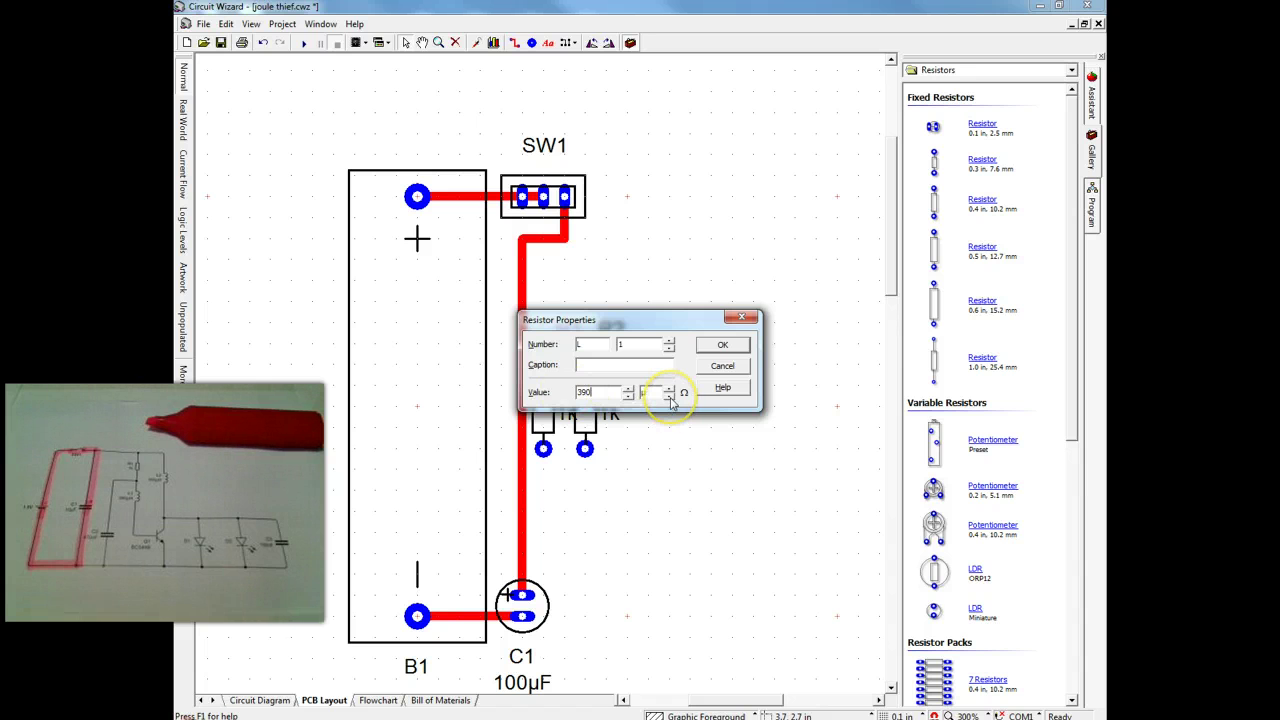
left_click(727, 346)
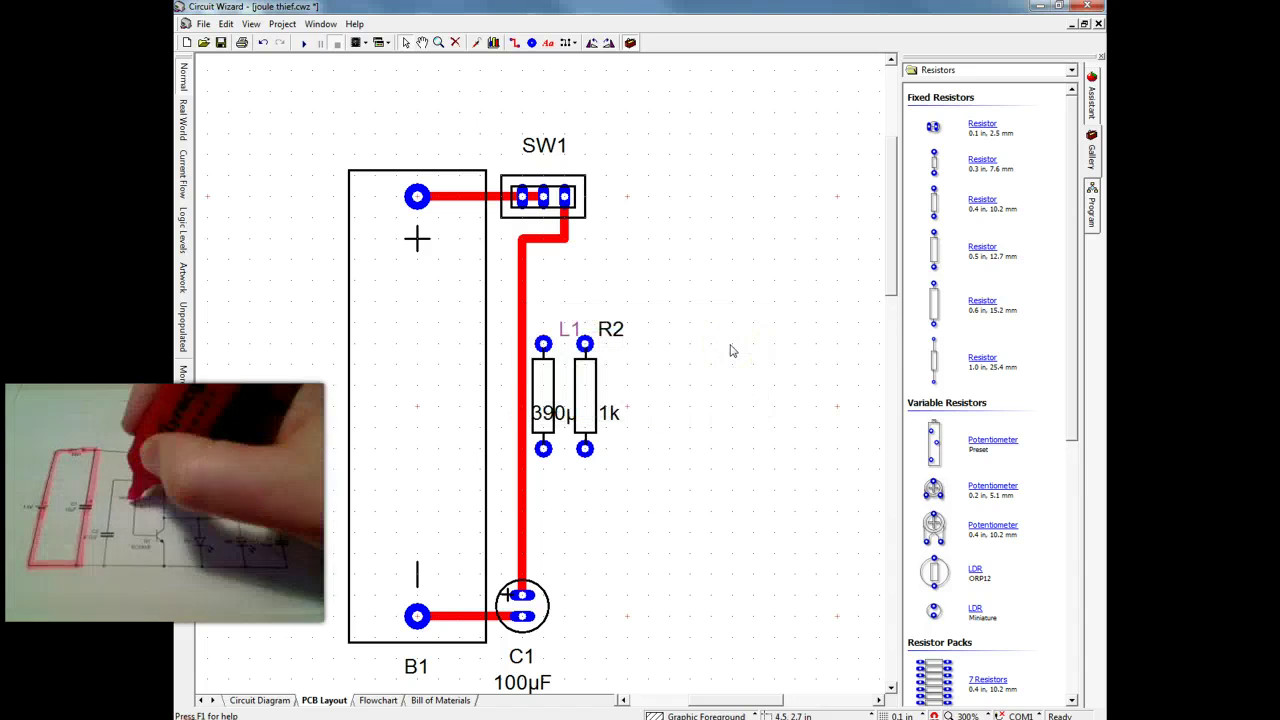
left_click(671, 411)
double_click(612, 416)
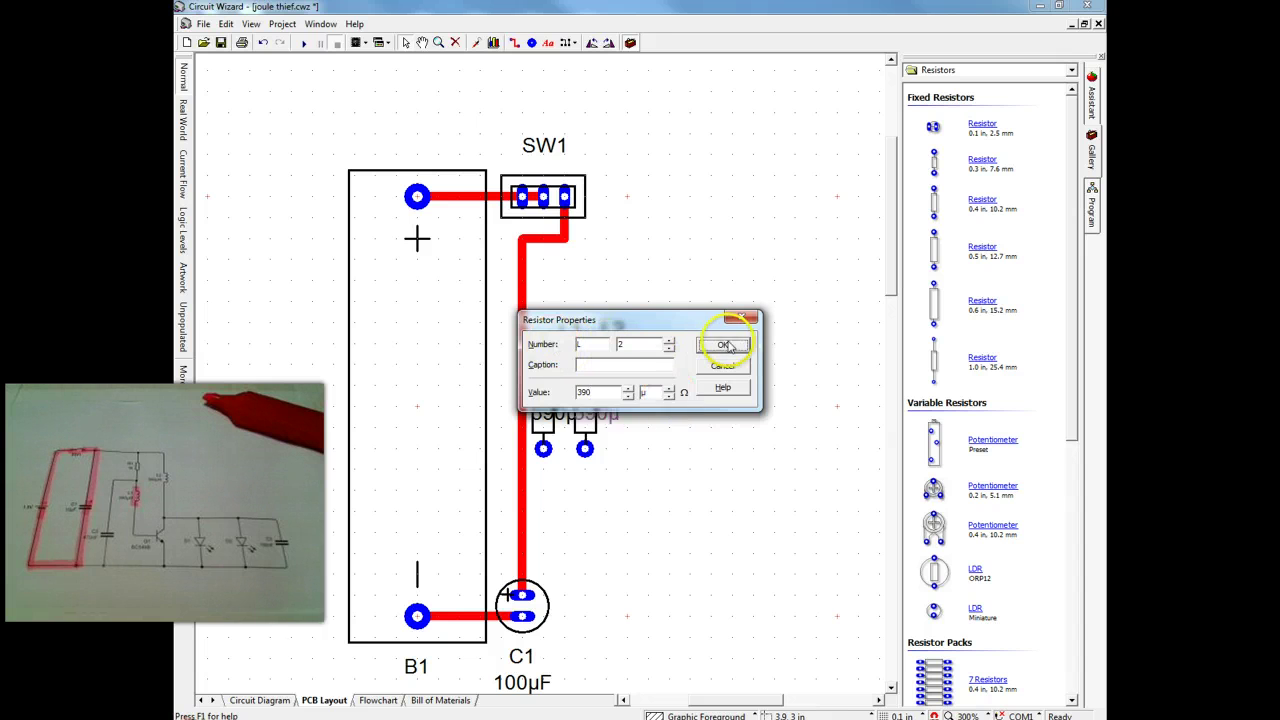
left_click(722, 344)
- Rotate the 390µ value labels into the L1 and L2 bodies and move the L1 and L2 labels next to their upper pads
left_click_drag(614, 422, 632, 443)
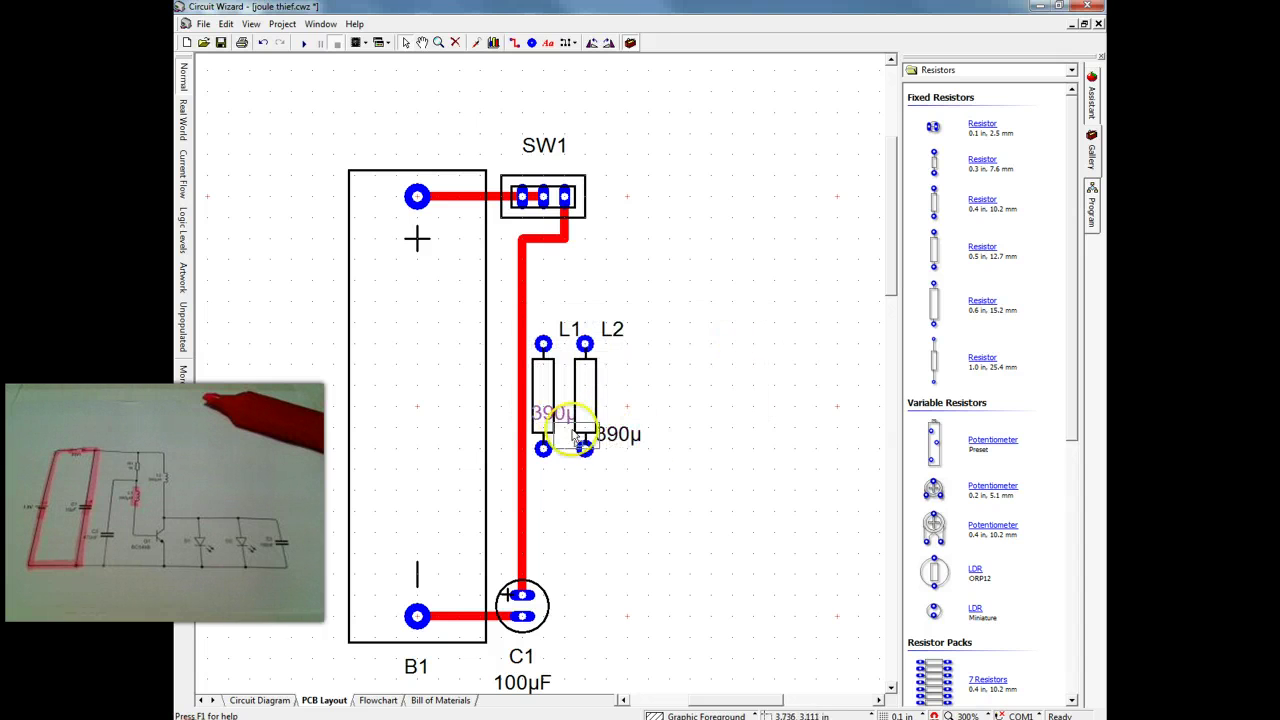
left_click_drag(560, 416, 582, 448)
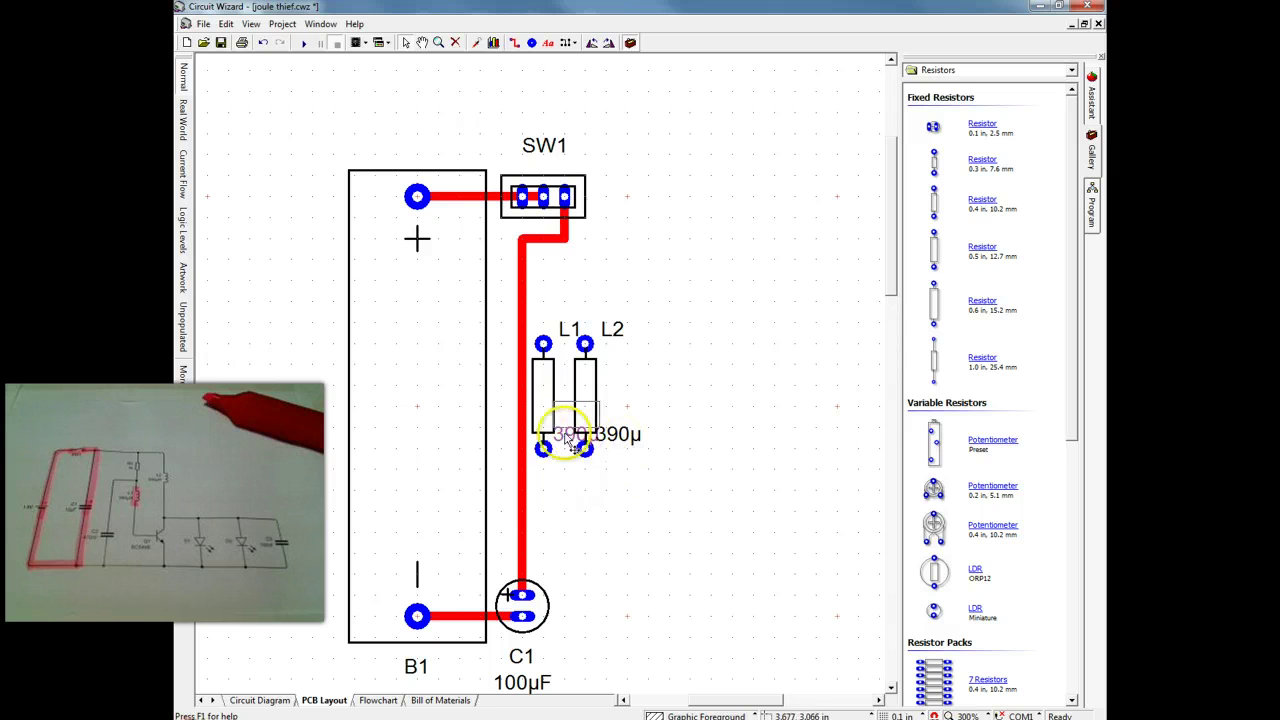
left_click(592, 42)
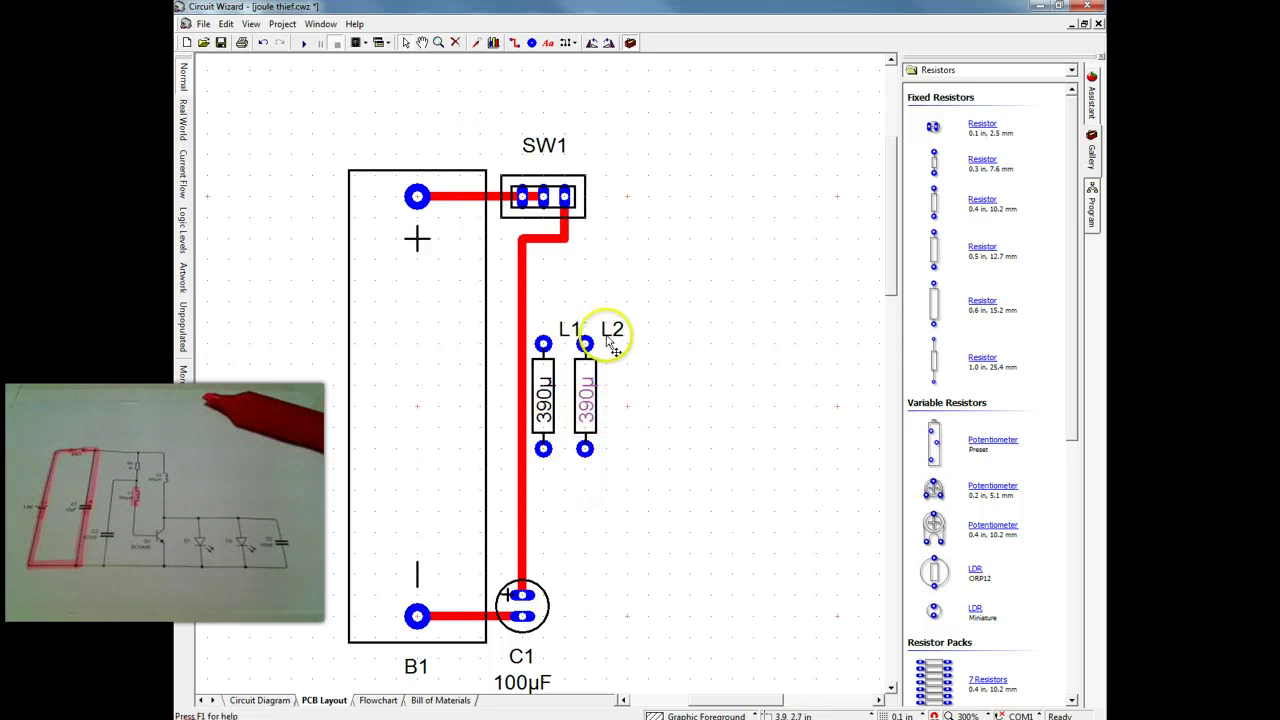
left_click_drag(619, 343, 615, 362)
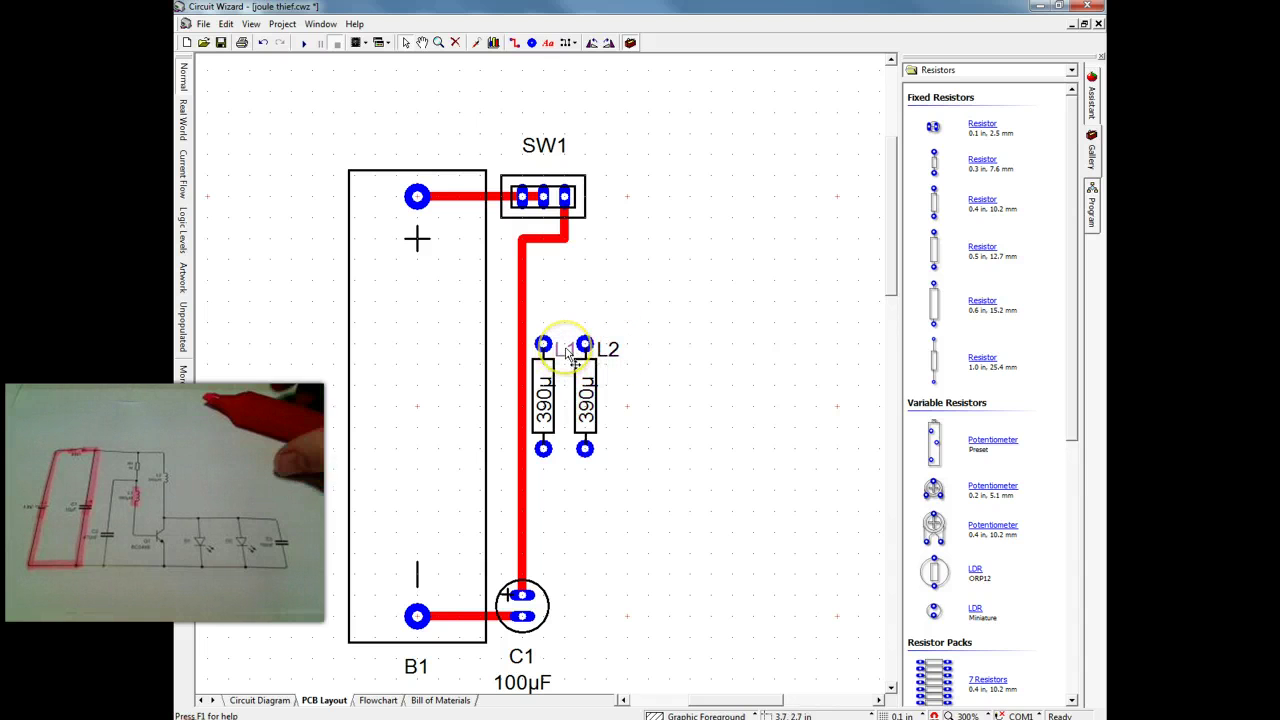
left_click(565, 356)
- Place a 0.4 in 1k resistor above L1 with its upper pad on the switch track, and move its labels beside its body
left_click_drag(938, 210, 555, 288)
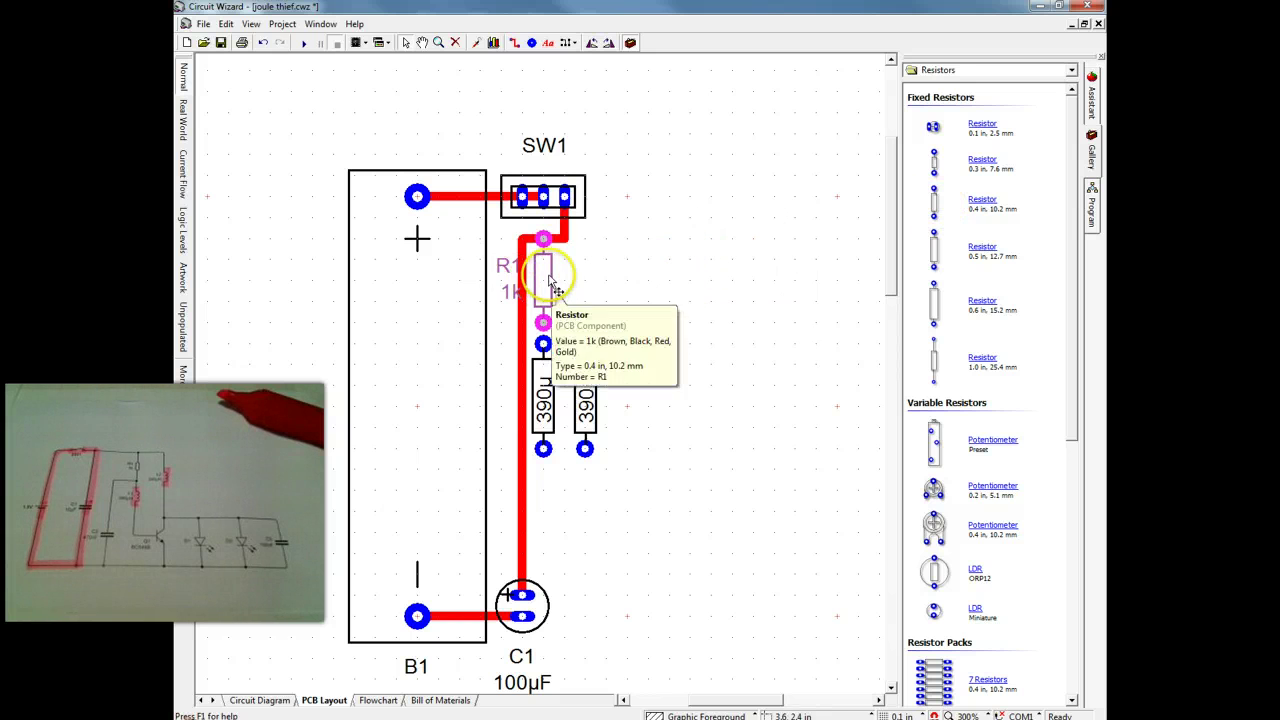
double_click(553, 284)
left_click(720, 346)
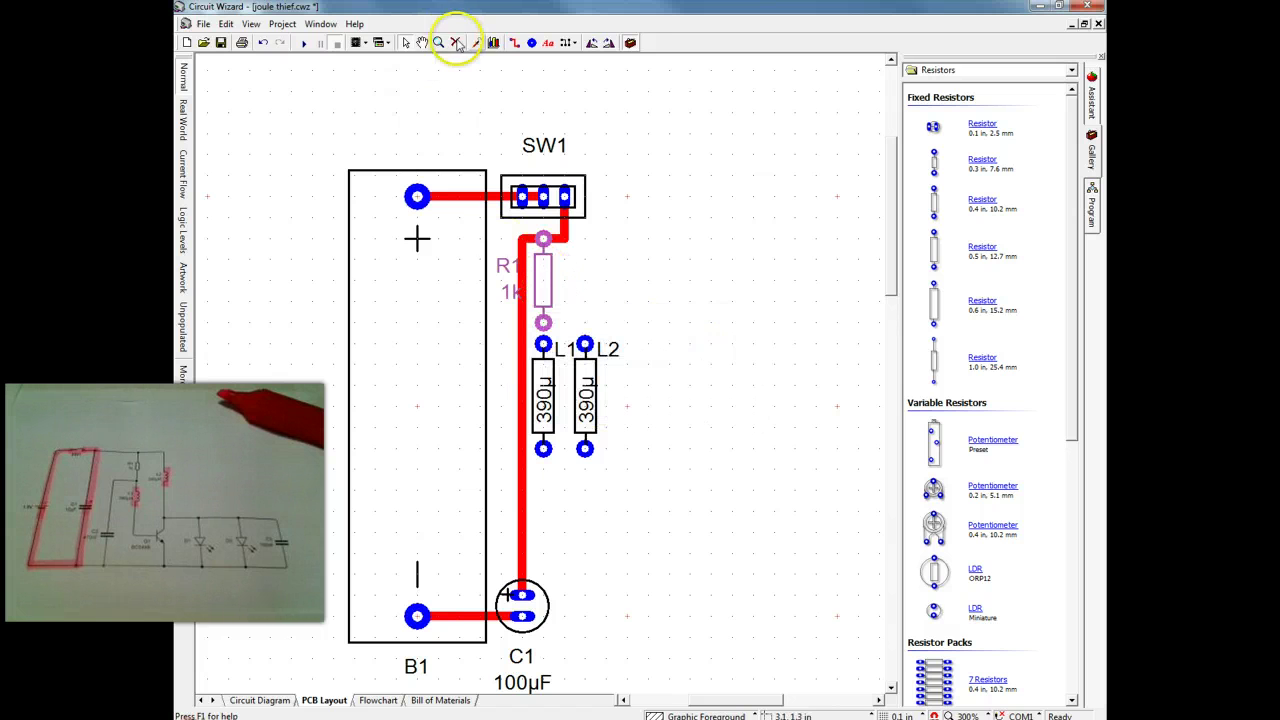
left_click_drag(506, 270, 568, 270)
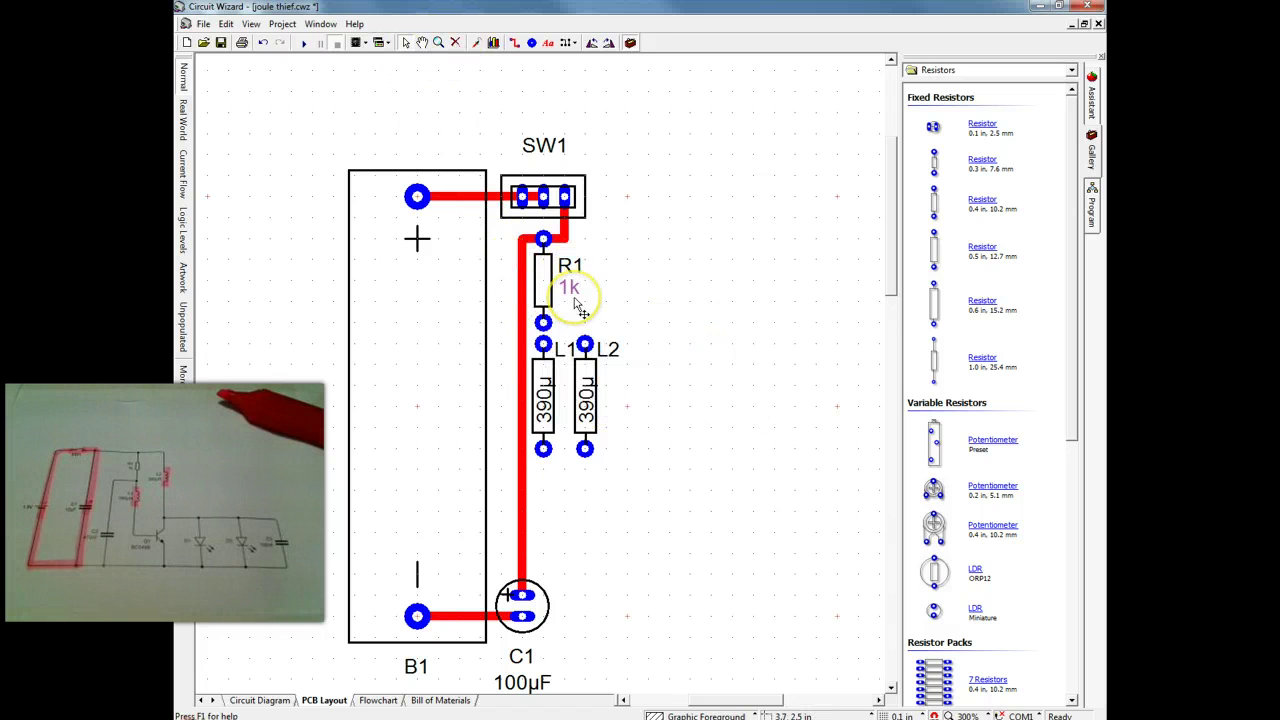
- Route a short track joining R1's lower pad to L1's upper pad
left_click(513, 42)
left_click(541, 243)
left_click(598, 314)
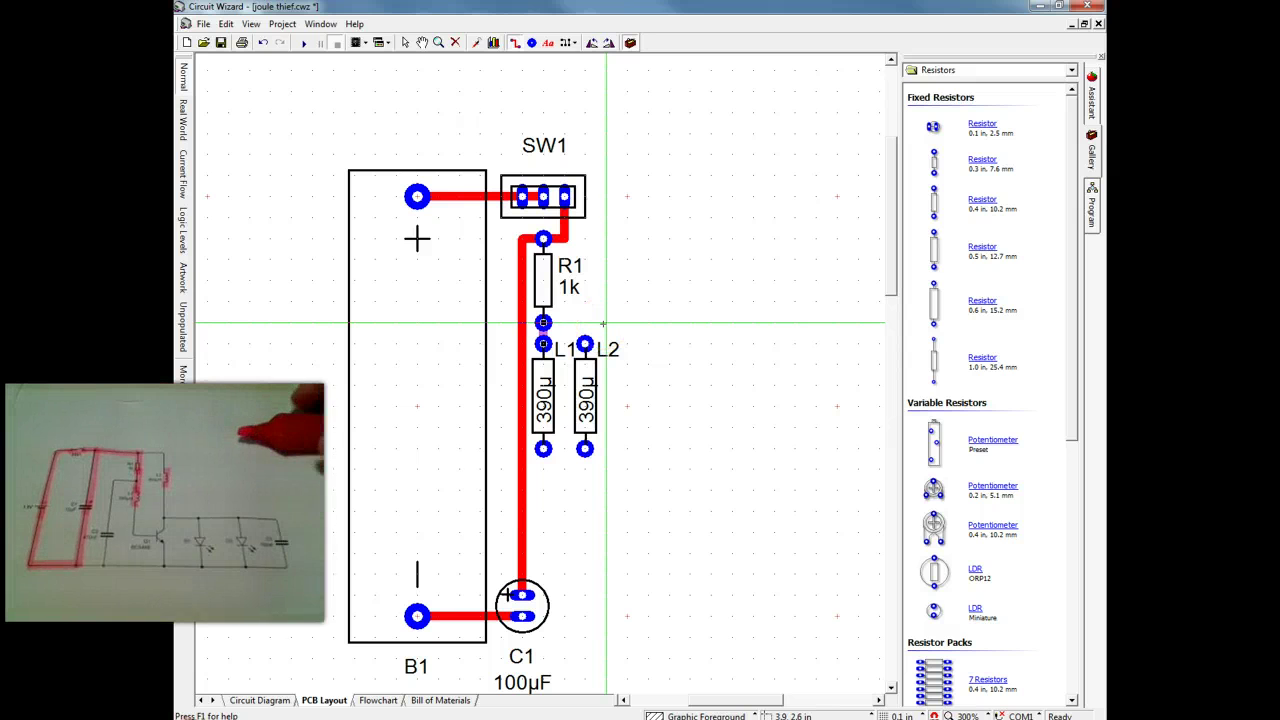
left_click(603, 323)
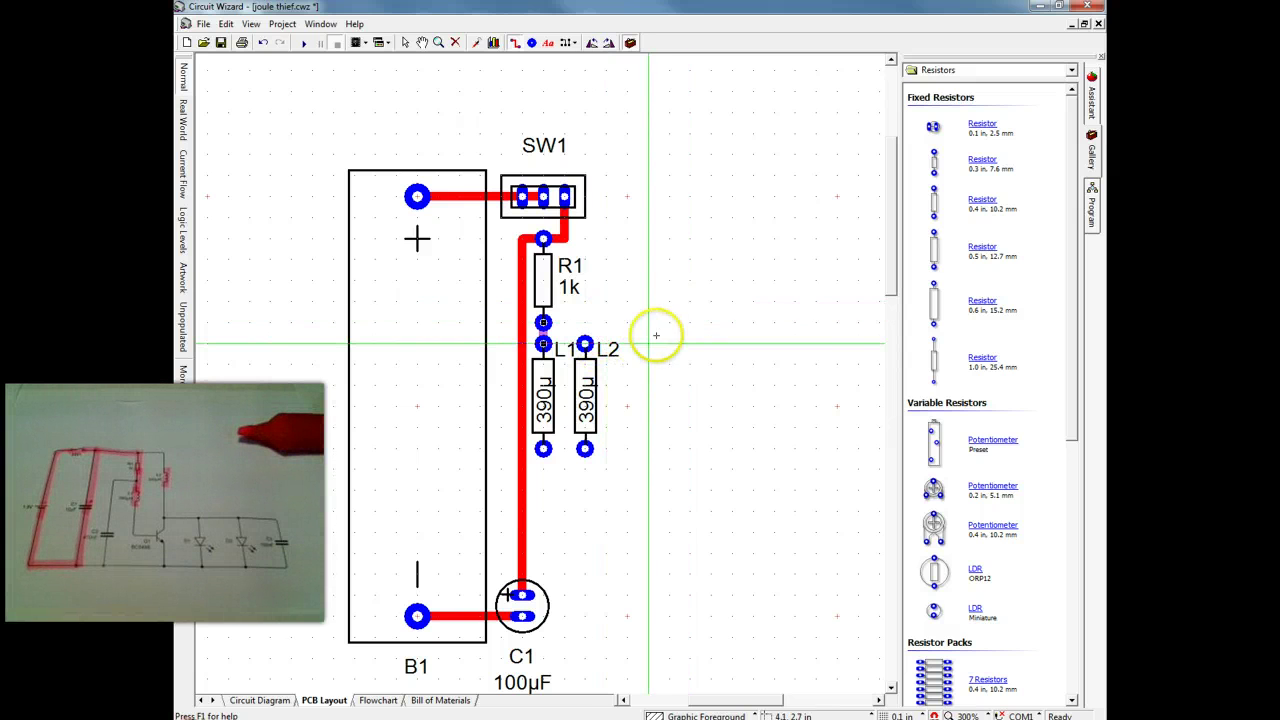
- Route a track from L2's upper pad up and across to the corner of the track below switch SW1
left_click(585, 344)
left_click(585, 238)
left_click(564, 238)
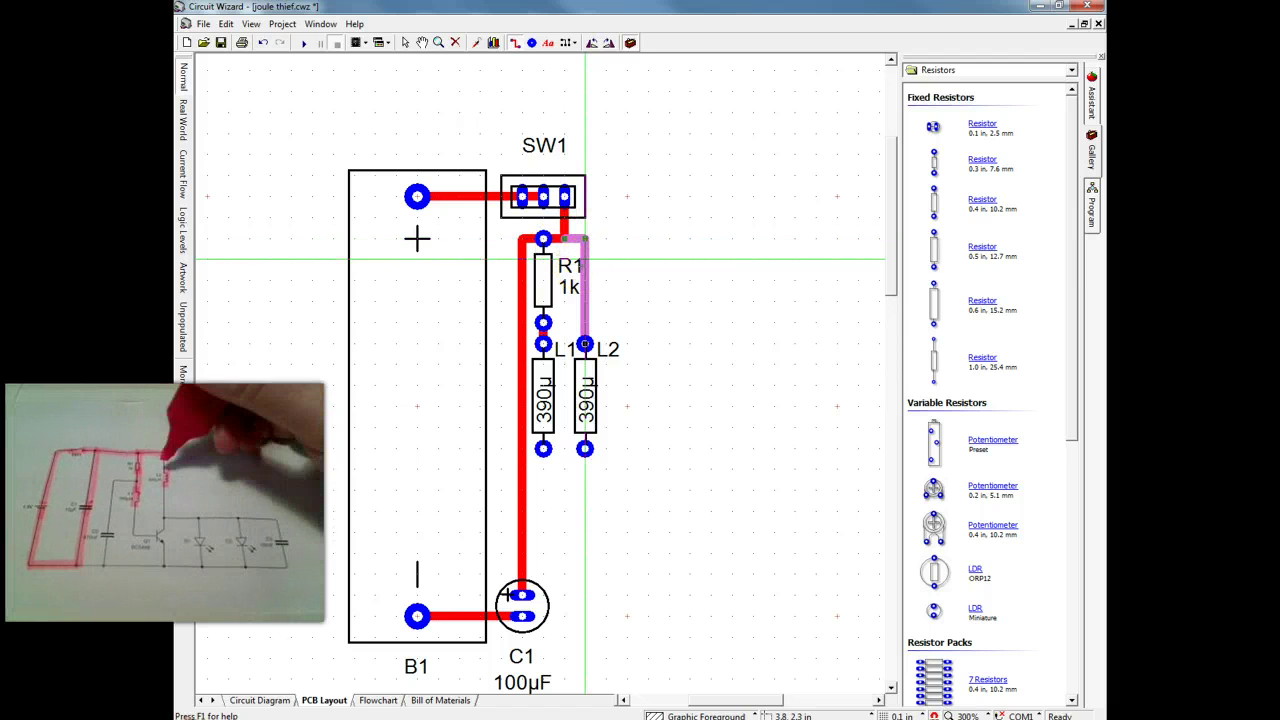
left_click(689, 249)
- Place a BC549B NPN transistor and move it beside capacitor C1 so its emitter lines up with C1's negative pad
left_click(1060, 73)
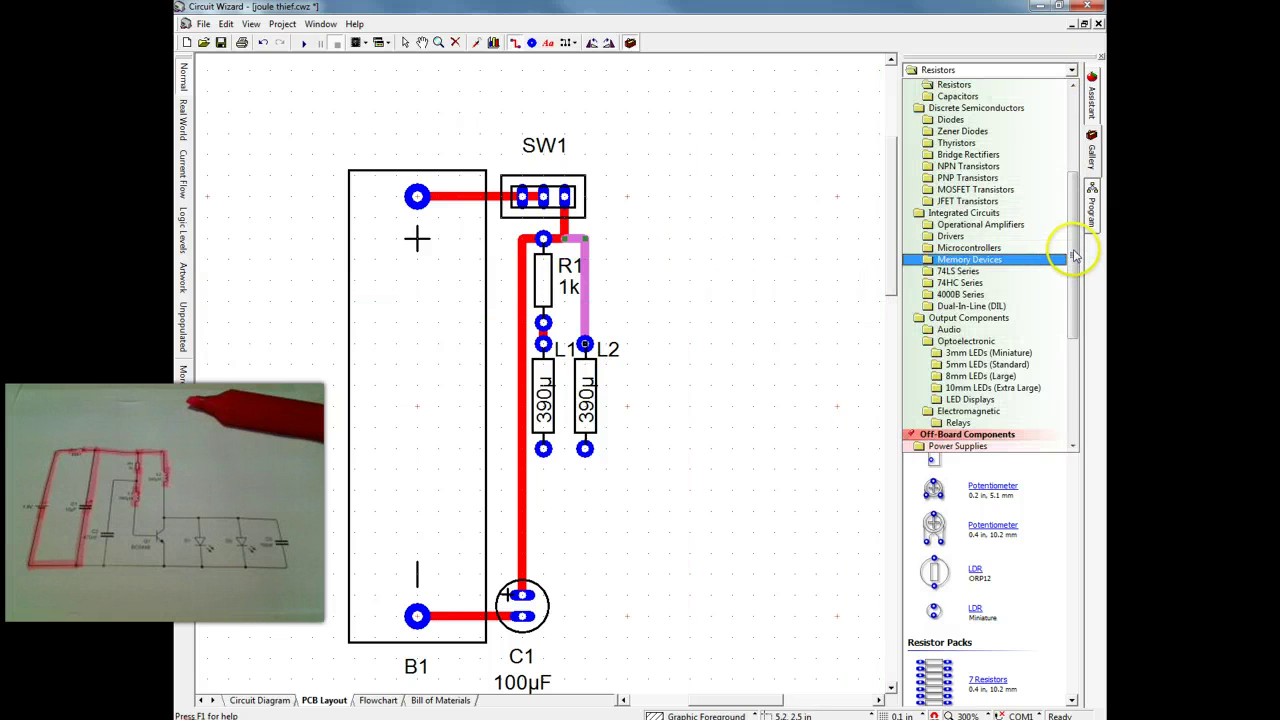
left_click(1015, 166)
left_click_drag(1072, 133, 1071, 259)
left_click_drag(985, 487, 650, 512)
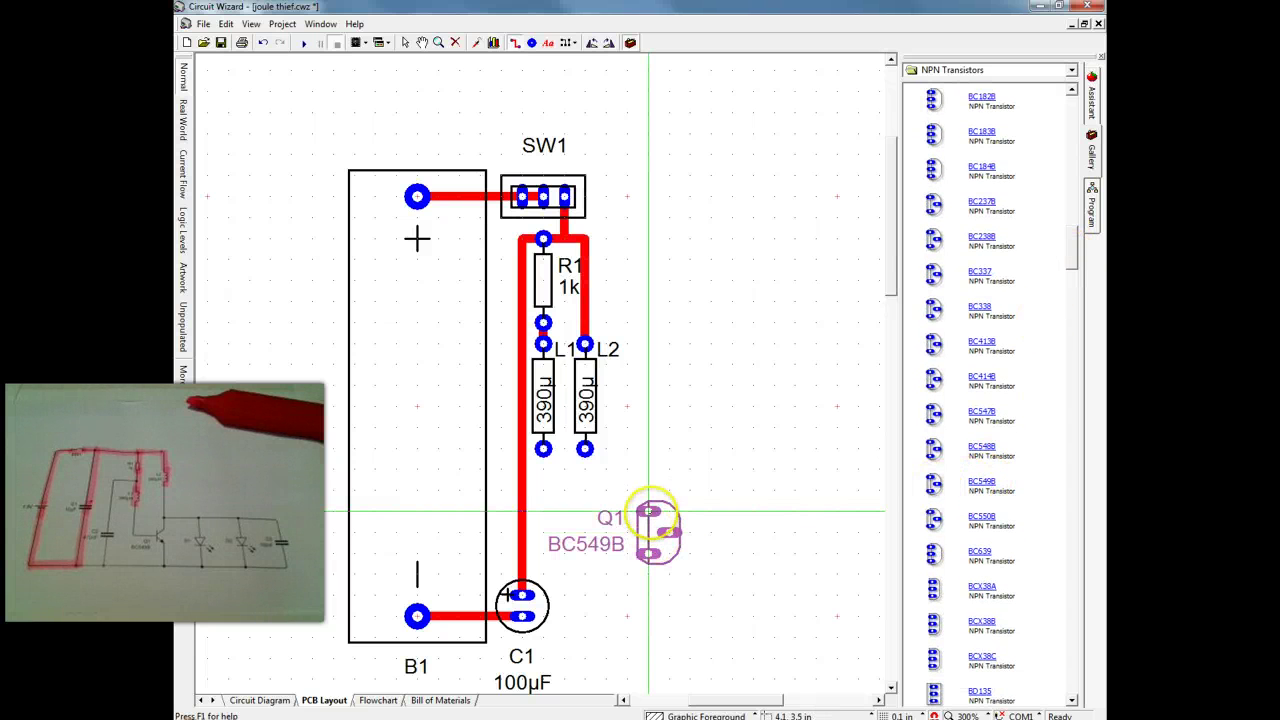
left_click(407, 42)
left_click(691, 456)
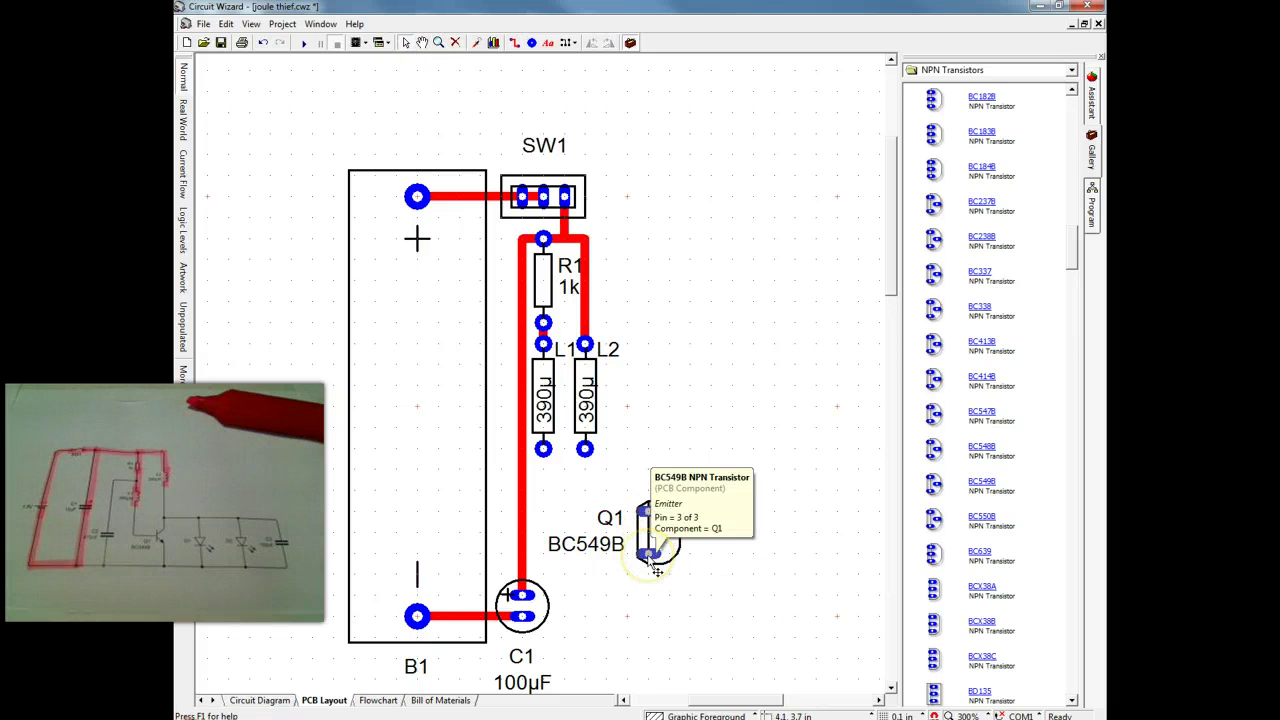
left_click_drag(655, 565, 632, 605)
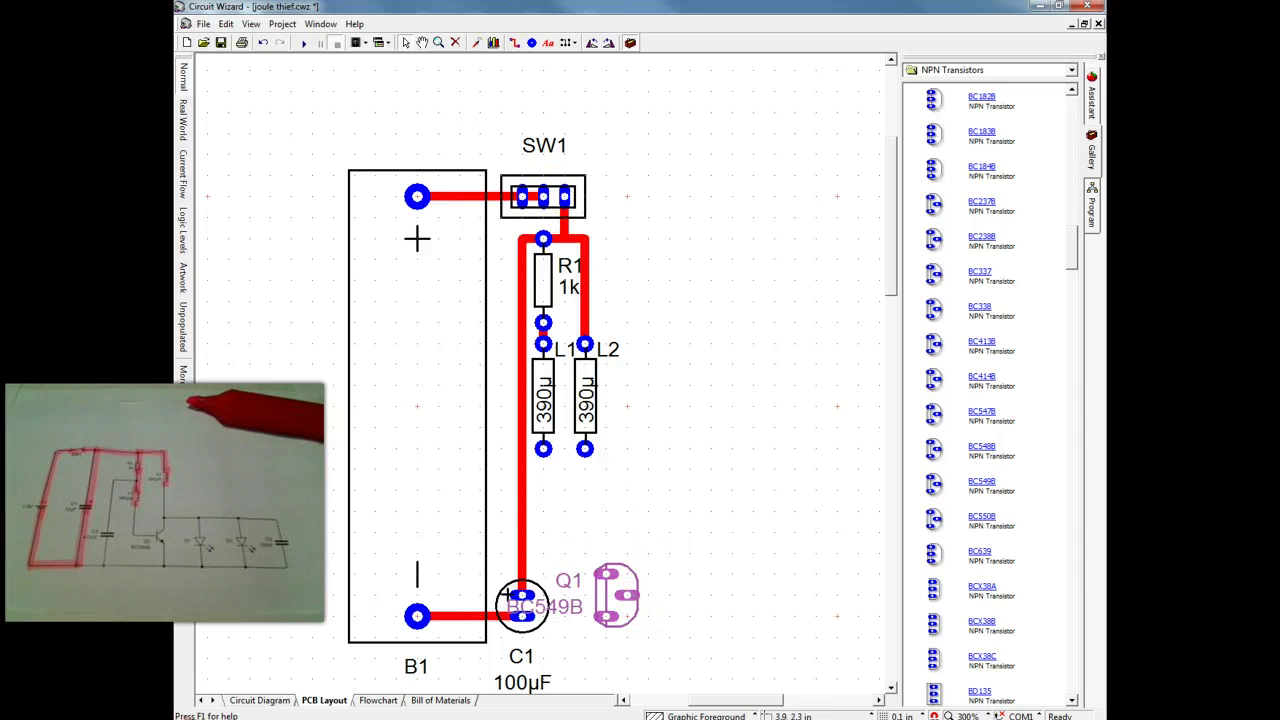
- Rotate transistor Q1 to put its flat side uppermost, move it above C1, and route a track from its left pad to C1's negative pad
key("ctrl+r")
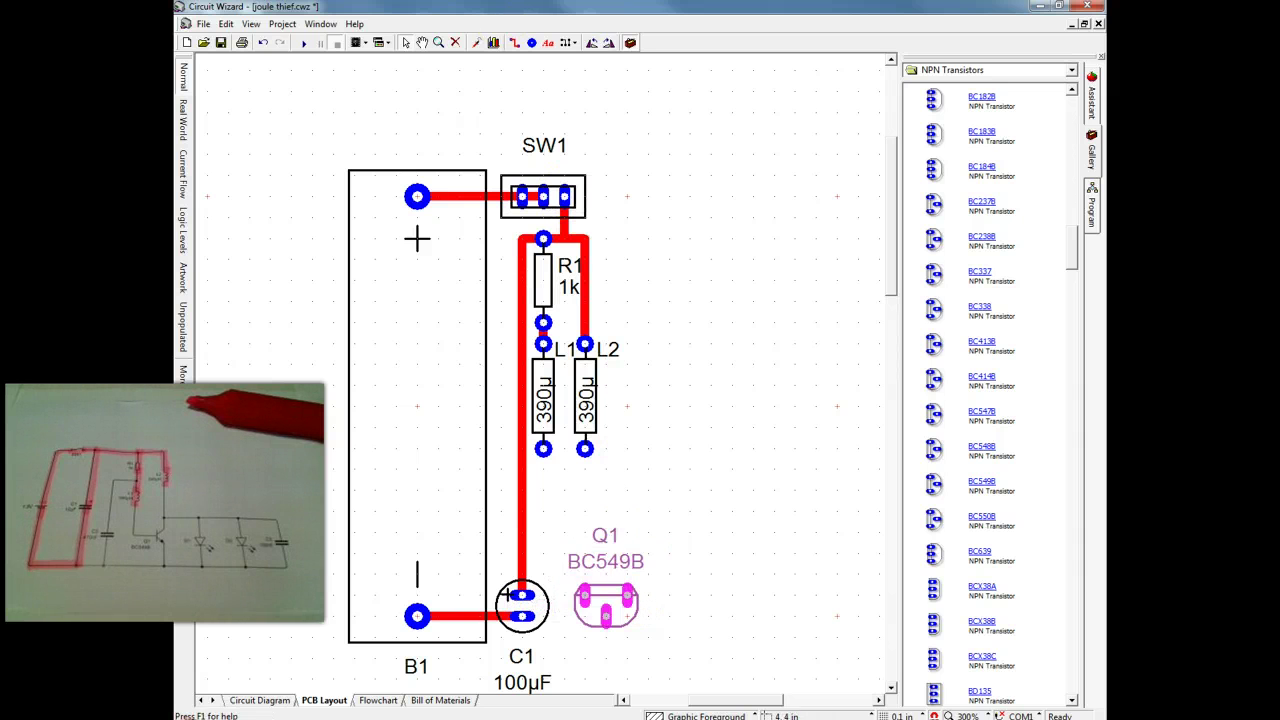
mouse_move(626, 595)
left_mouse_down()
mouse_move(597, 533)
mouse_move(543, 586)
mouse_move(564, 616)
mouse_move(522, 616)
left_mouse_up()
left_click(513, 42)
left_click(540, 537)
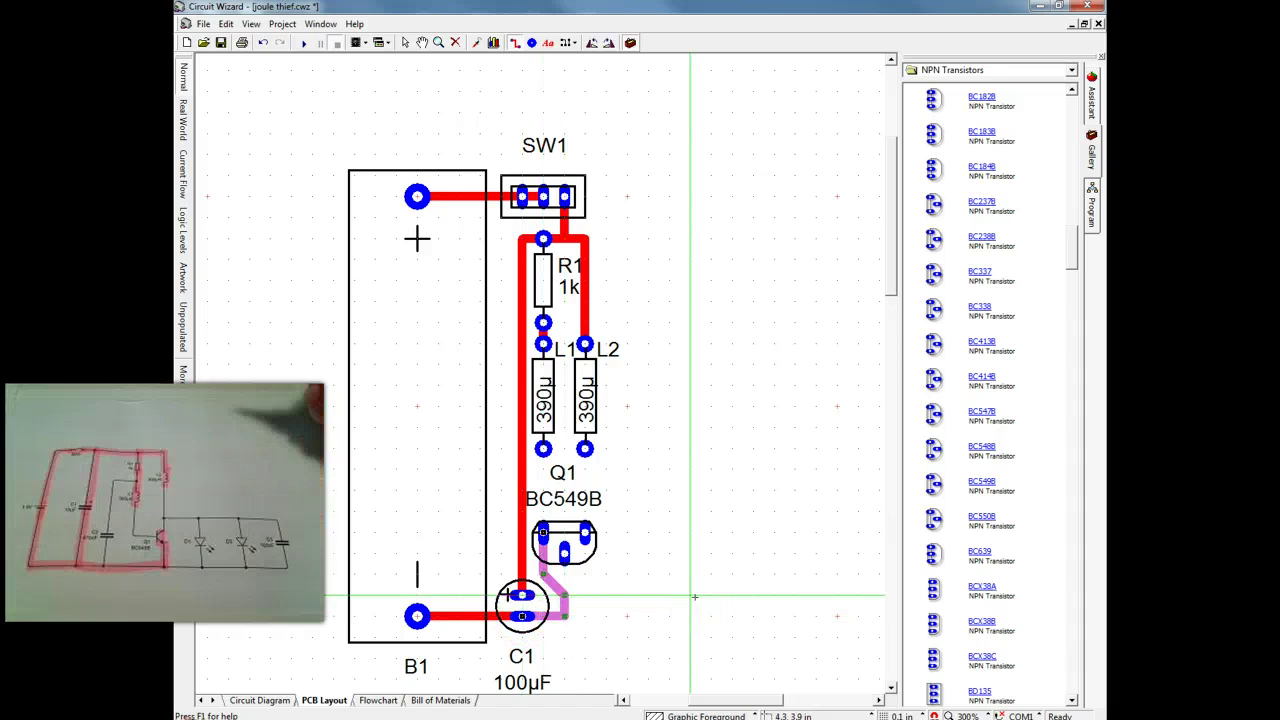
- Route a track from L1's lower pad to the middle pad of transistor Q1
left_click(543, 469)
left_click(543, 448)
left_click(543, 469)
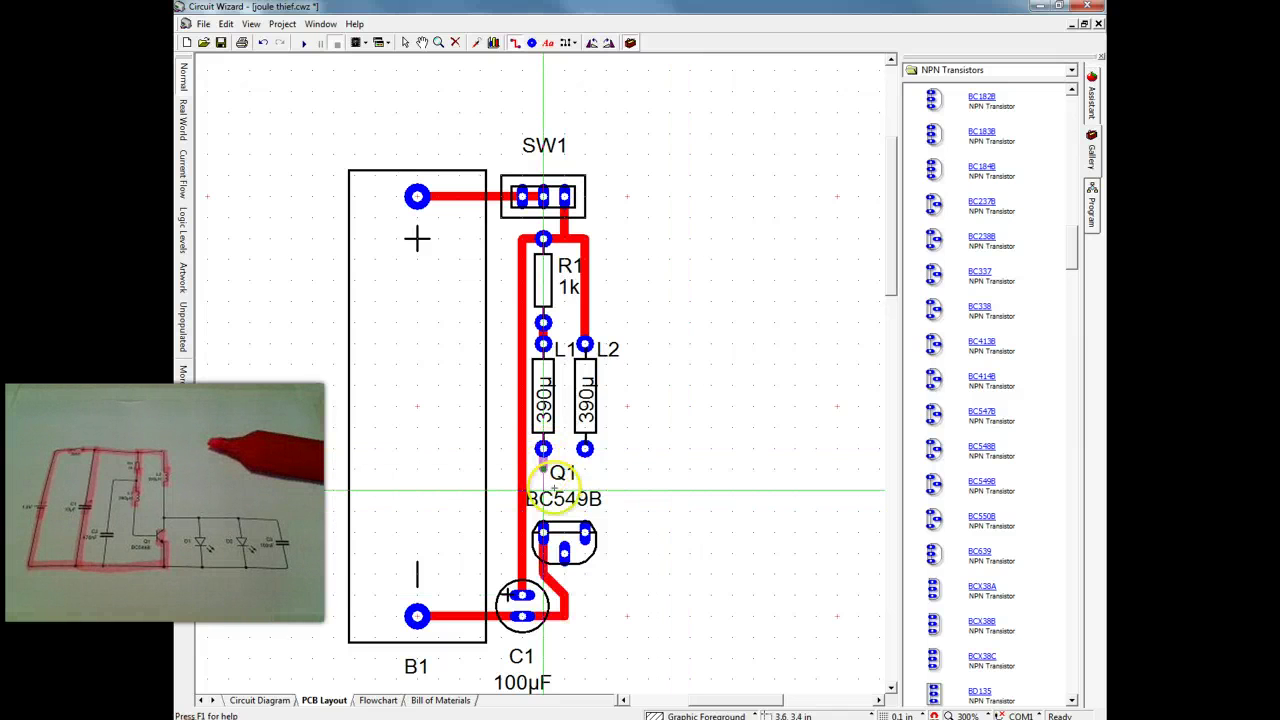
left_click(564, 490)
left_click(564, 553)
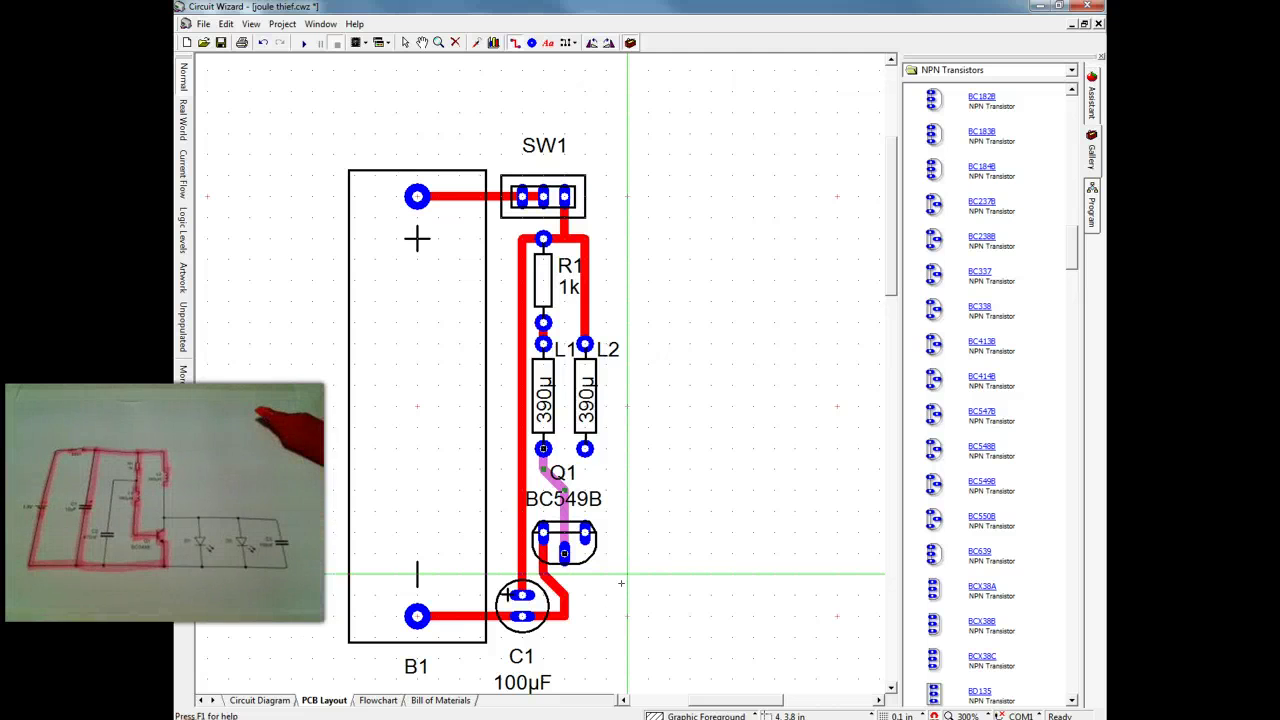
- Route a track from L2's lower pad to Q1's right pad and remove the stray segment running past it
left_click(585, 448)
left_click(670, 541)
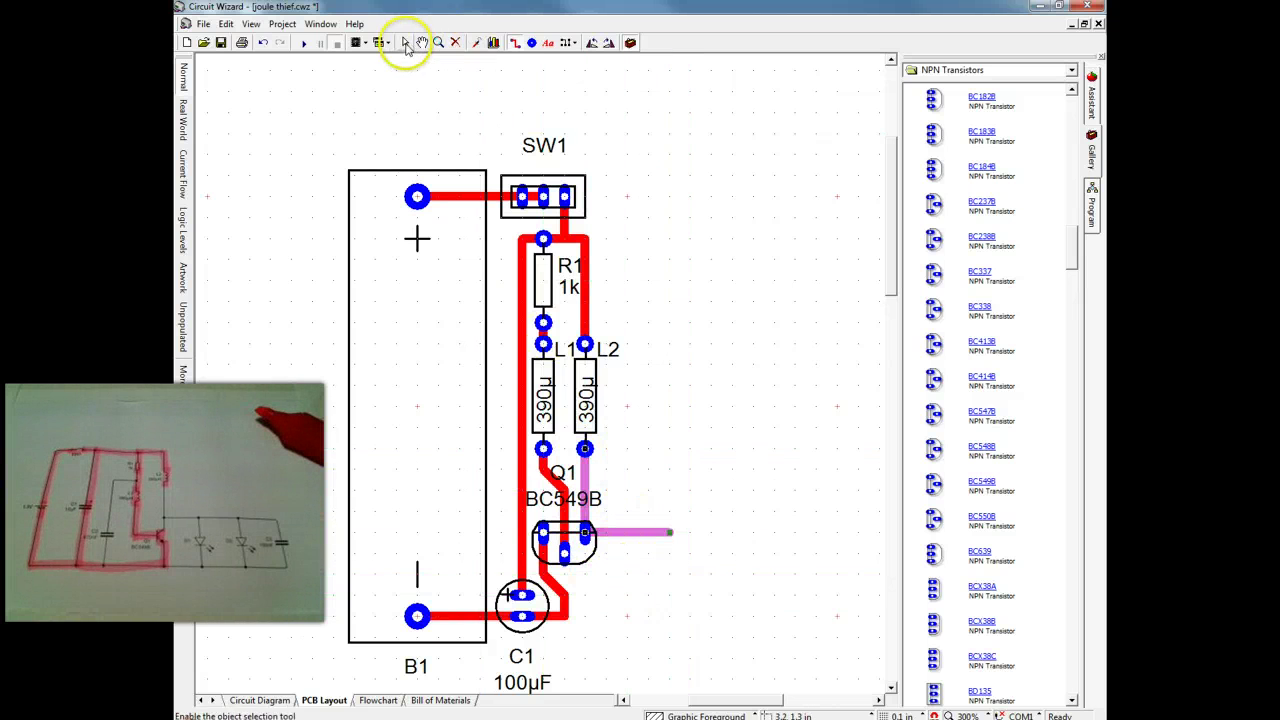
right_click(670, 530)
left_click(686, 545)
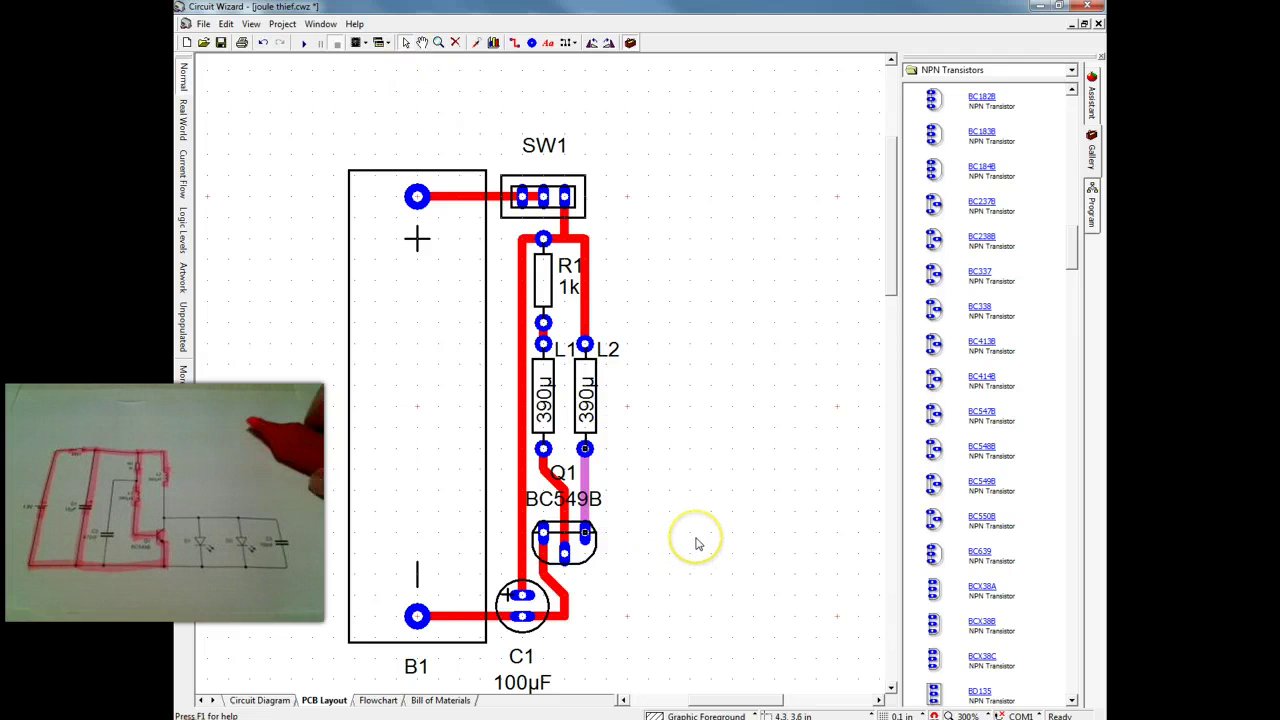
left_click(694, 540)
- Place a 0.2 in ceramic capacitor to the right of and below transistor Q1
left_click(1071, 70)
scroll(1000, 250, "up", 2)
left_click(970, 215)
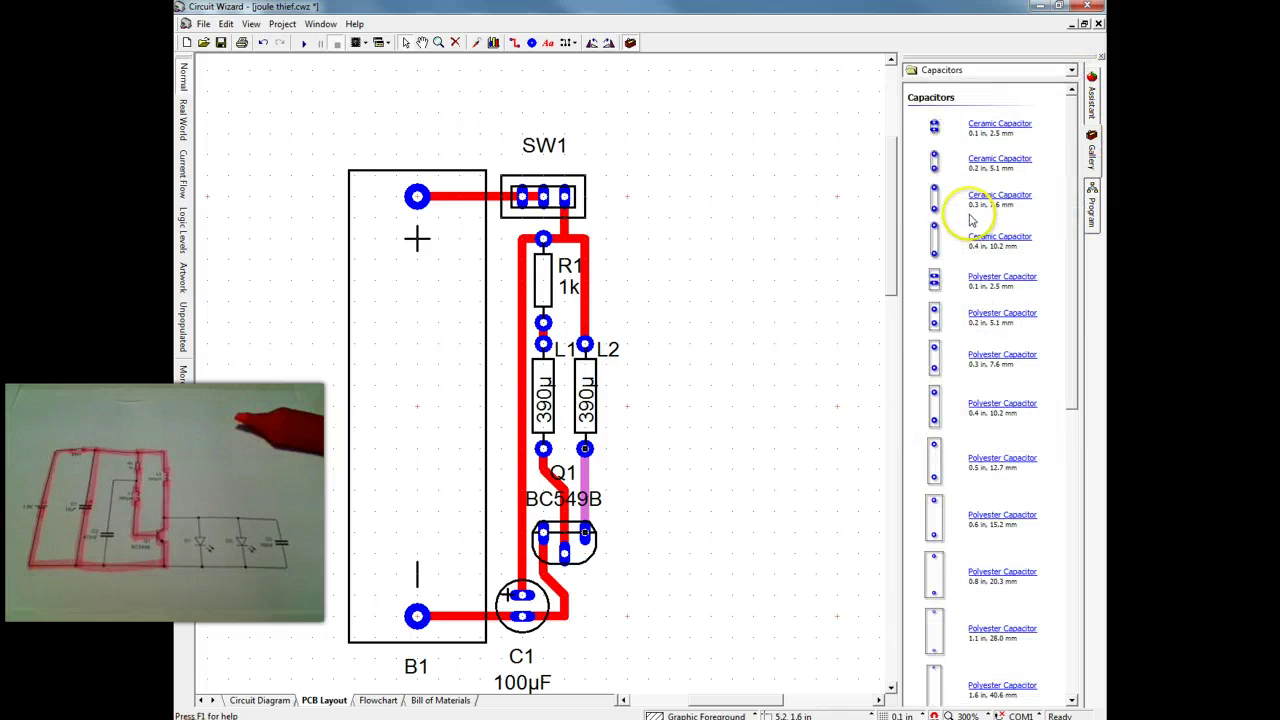
mouse_move(1072, 287)
left_mouse_down()
mouse_move(1076, 337)
mouse_move(1094, 275)
left_mouse_up()
left_click_drag(937, 168, 628, 590)
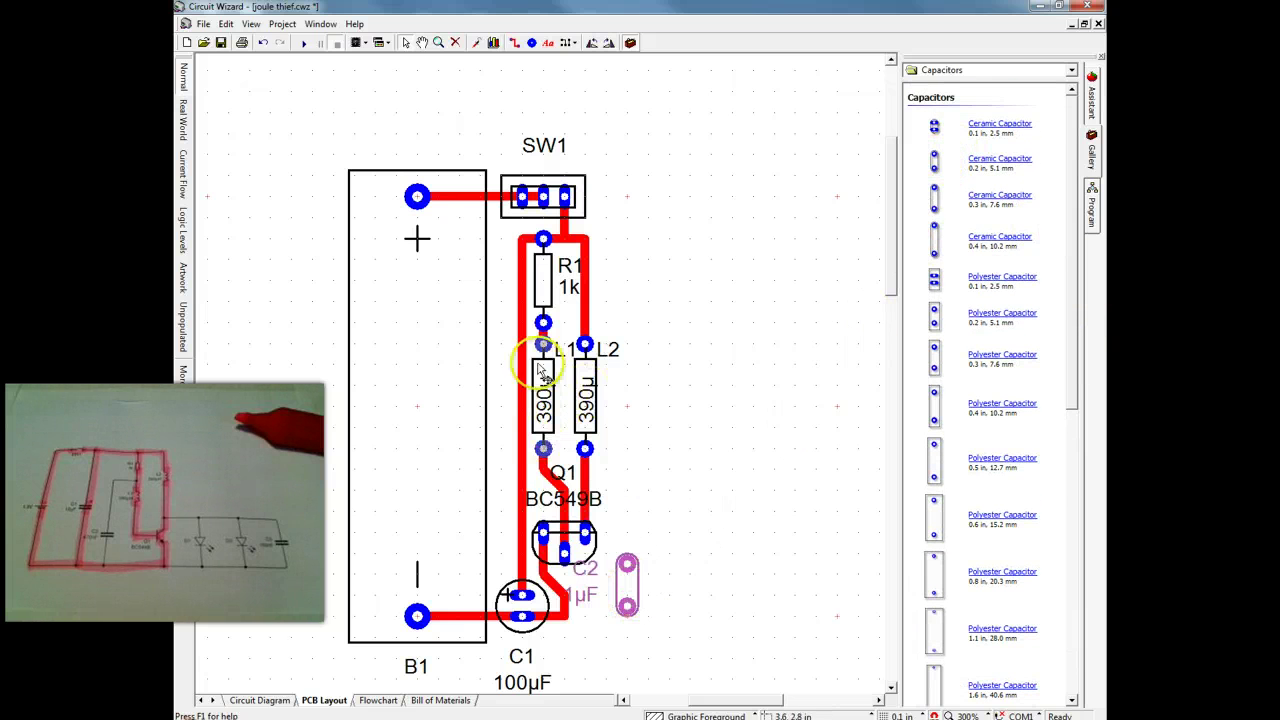
- Route a track from L1's upper pad down, across beneath L2's body, and down to C2's upper pad
left_click(515, 42)
left_click(543, 343)
left_click(564, 406)
left_click(606, 406)
left_click(627, 428)
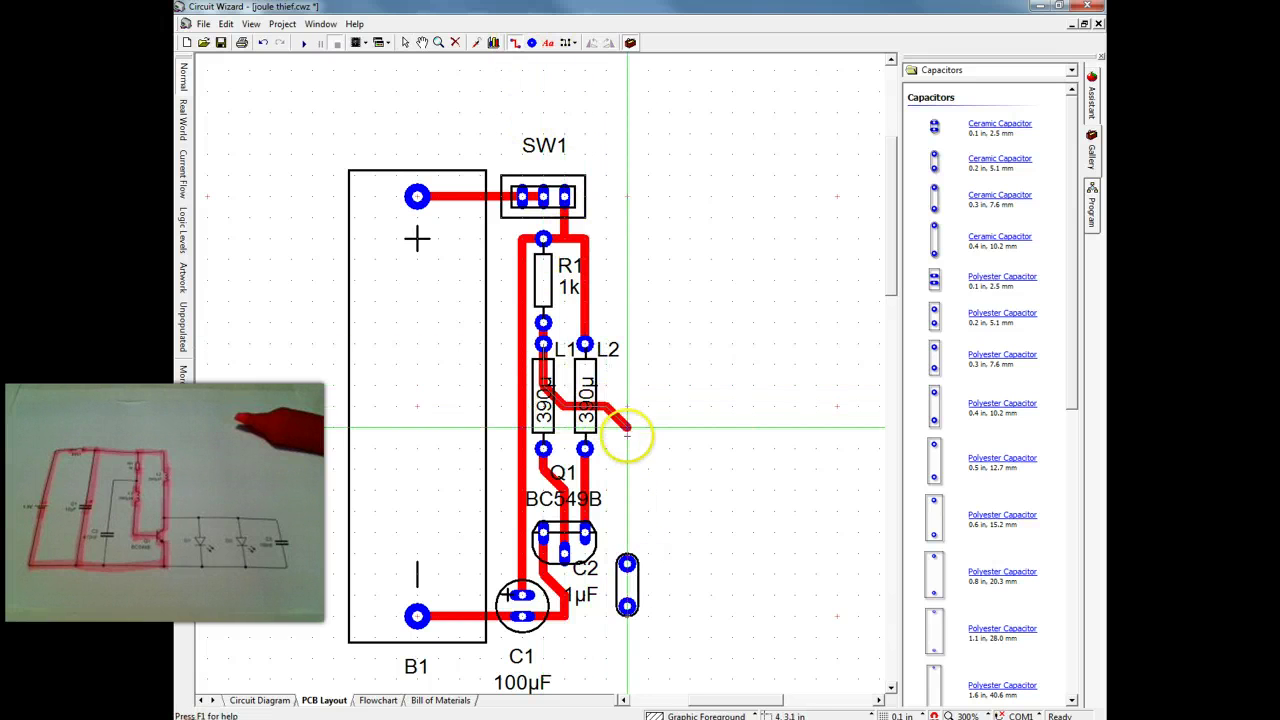
left_click(627, 569)
right_click(627, 569)
left_click(405, 42)
left_click(513, 42)
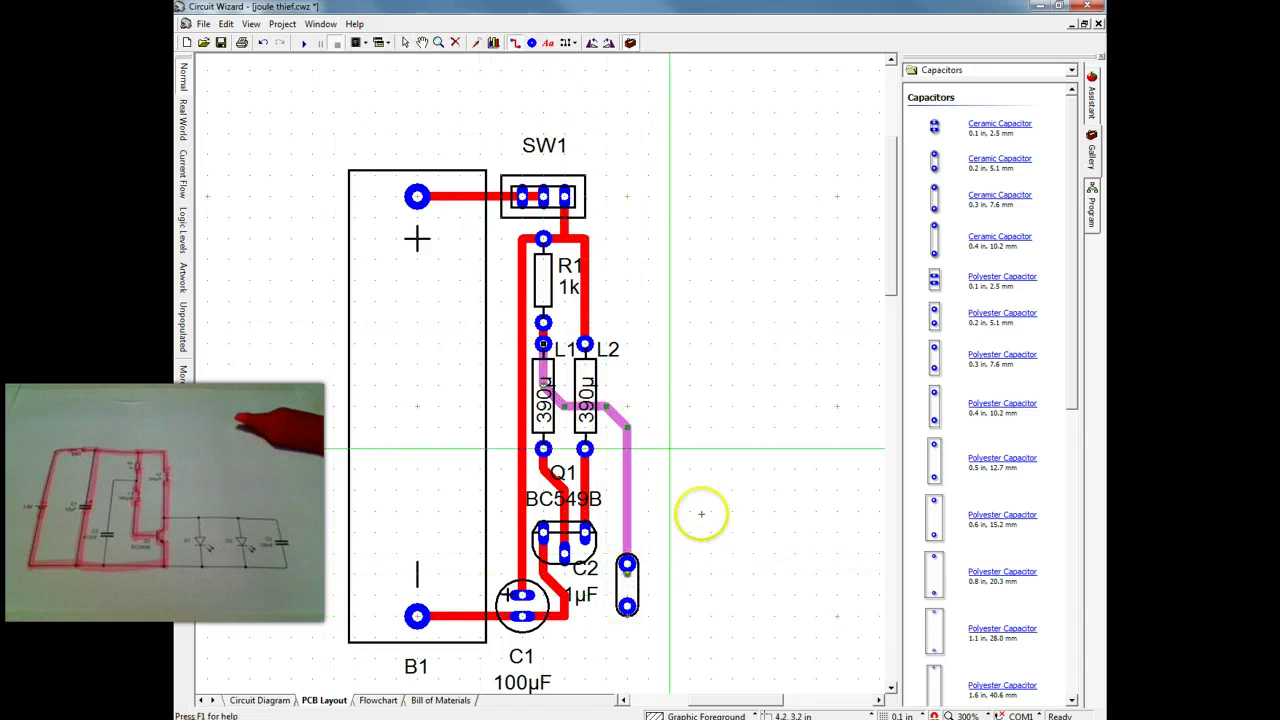
- Set the grid to 0.05 in and move C2 down so its upper pad sits on the end of the track
scroll(626, 568, "up", 5)
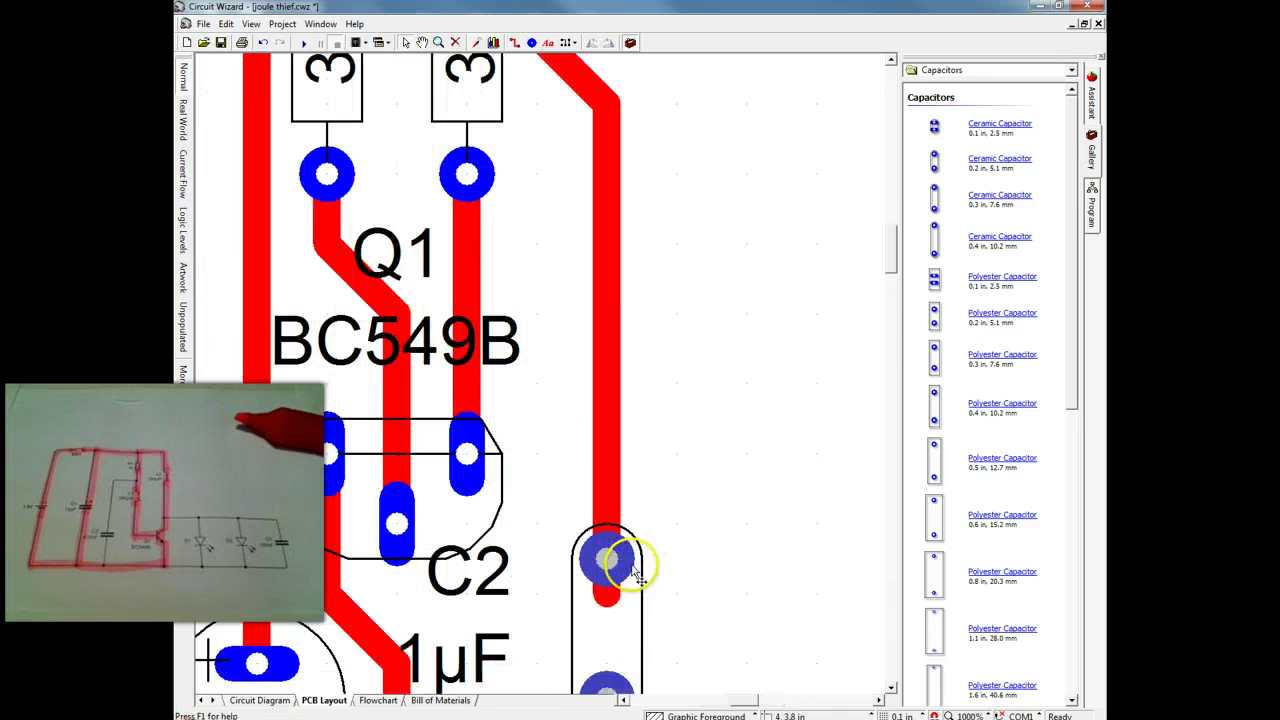
right_click(698, 552)
mouse_move(730, 600)
left_click(865, 523)
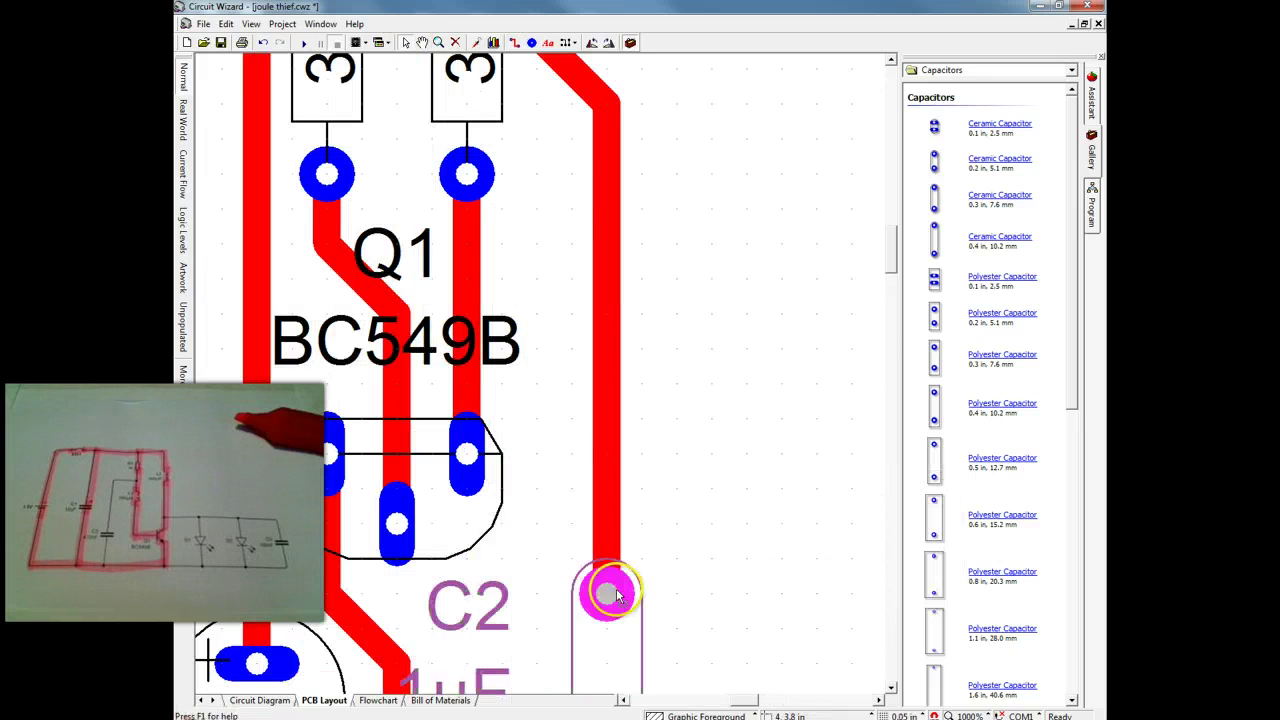
scroll(700, 550, "down", 2)
- Route a track joining C2's lower pad to the battery's negative track
left_click(514, 42)
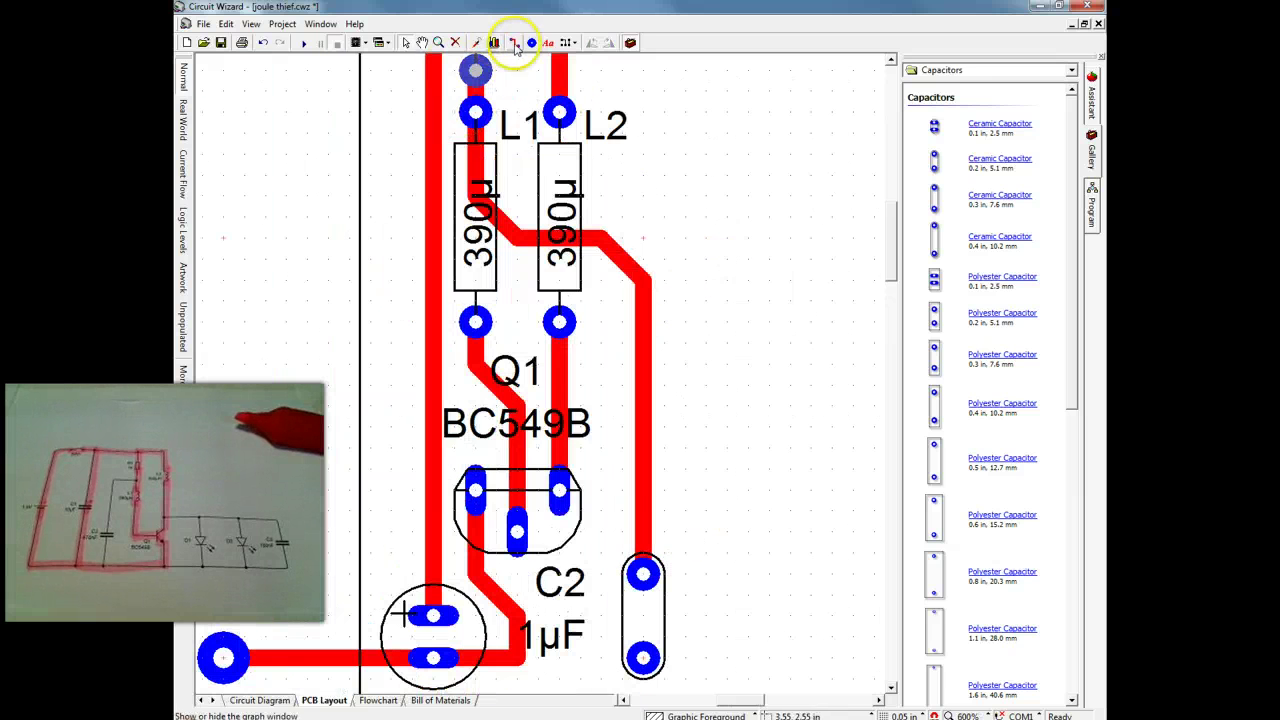
left_click(643, 657)
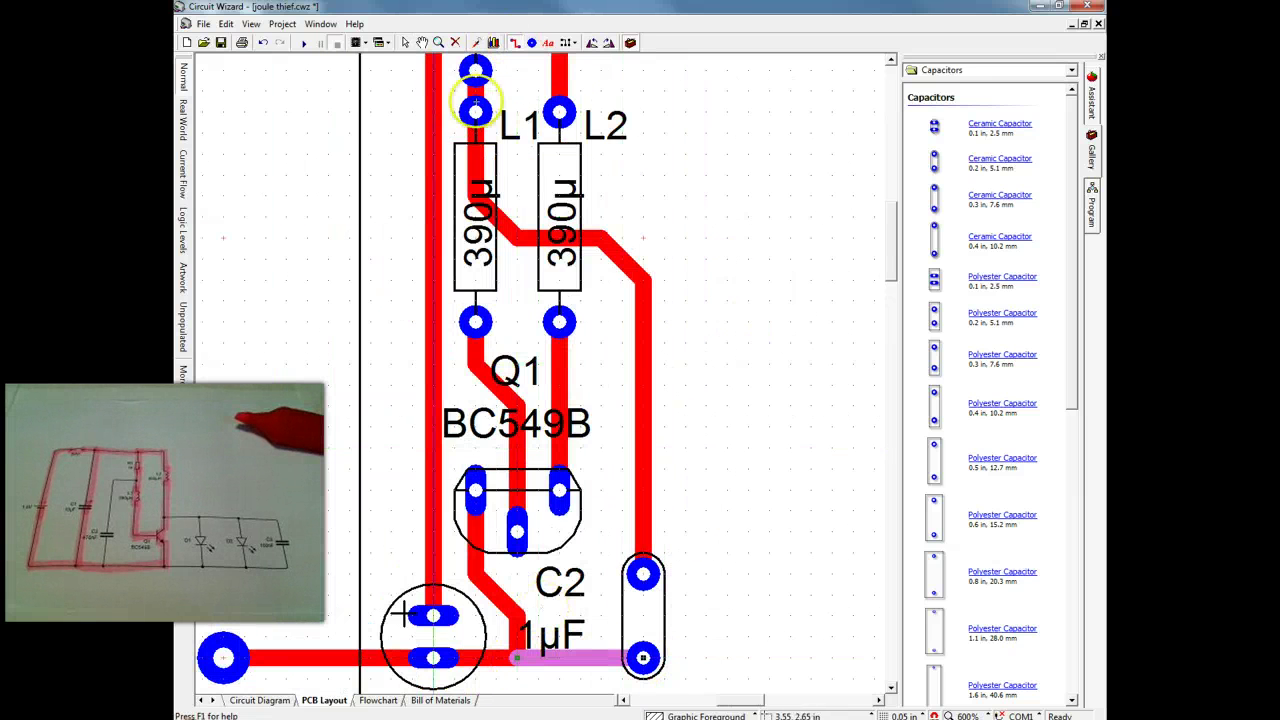
left_click(406, 42)
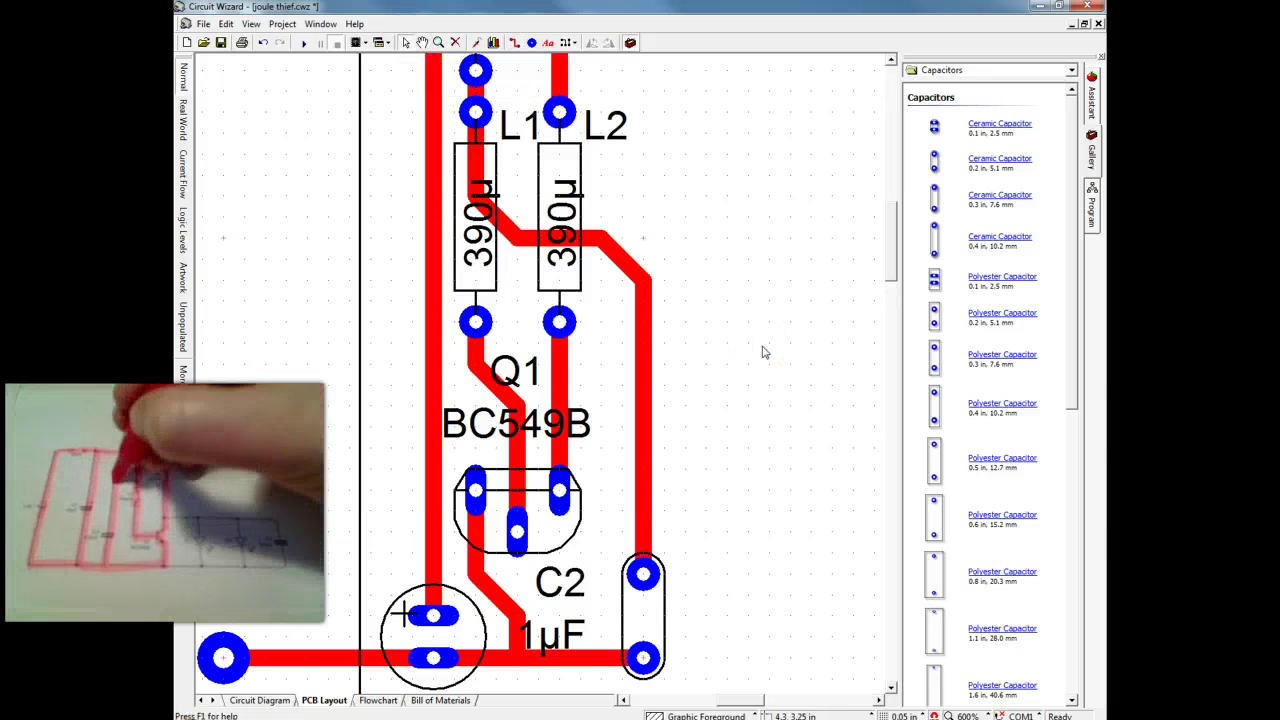
- Place a standard 5 mm blue LED in the free area to the right of the switch
left_click(560, 503)
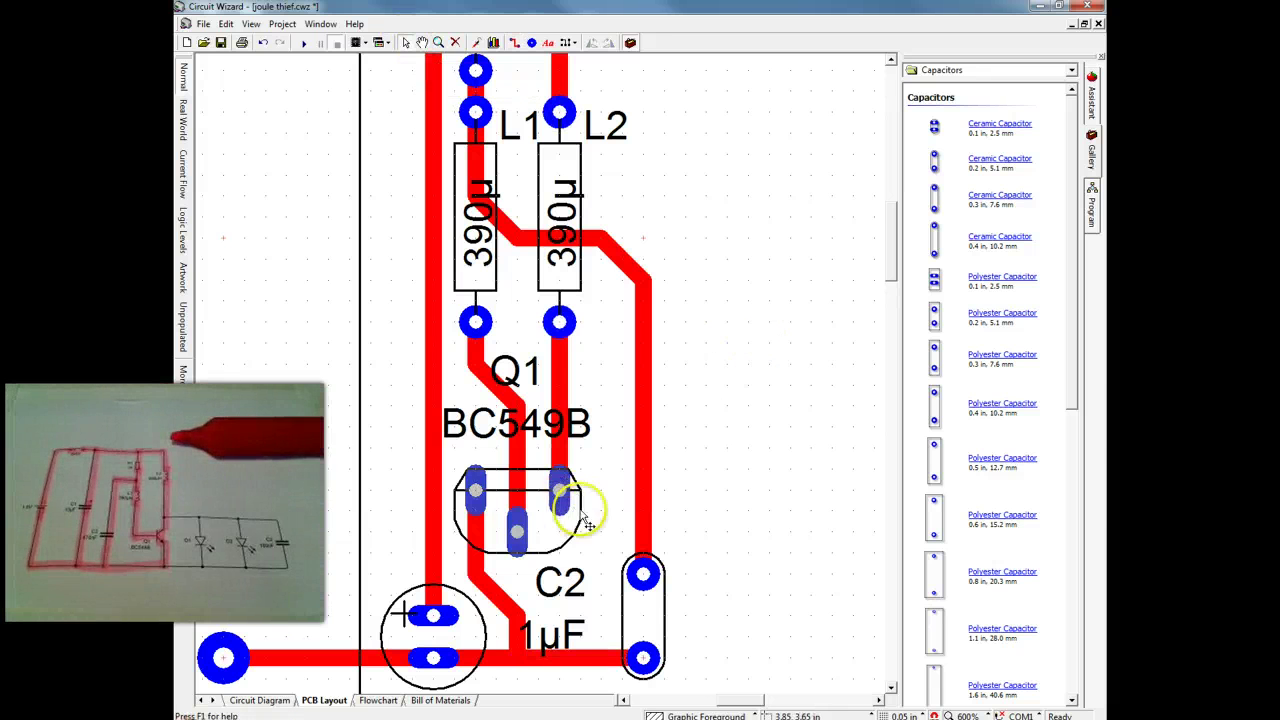
left_click_drag(893, 267, 895, 262)
scroll(809, 277, "down", 3)
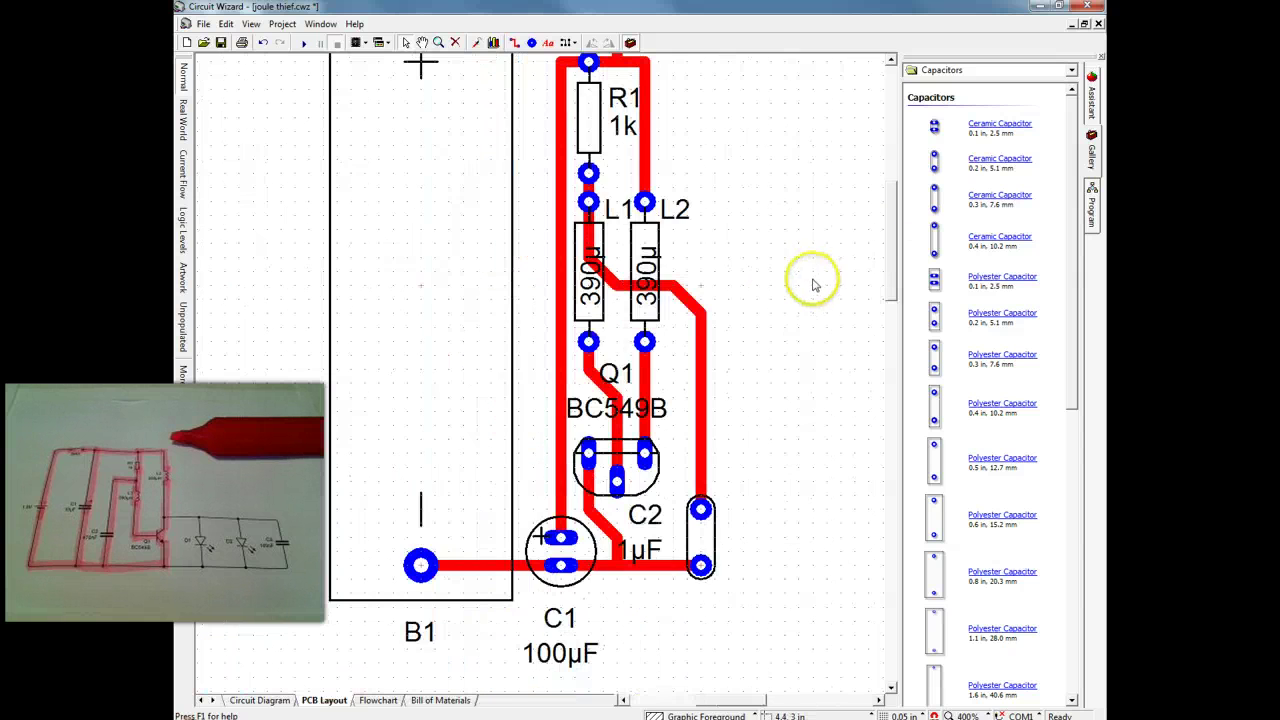
left_click_drag(727, 460, 716, 460)
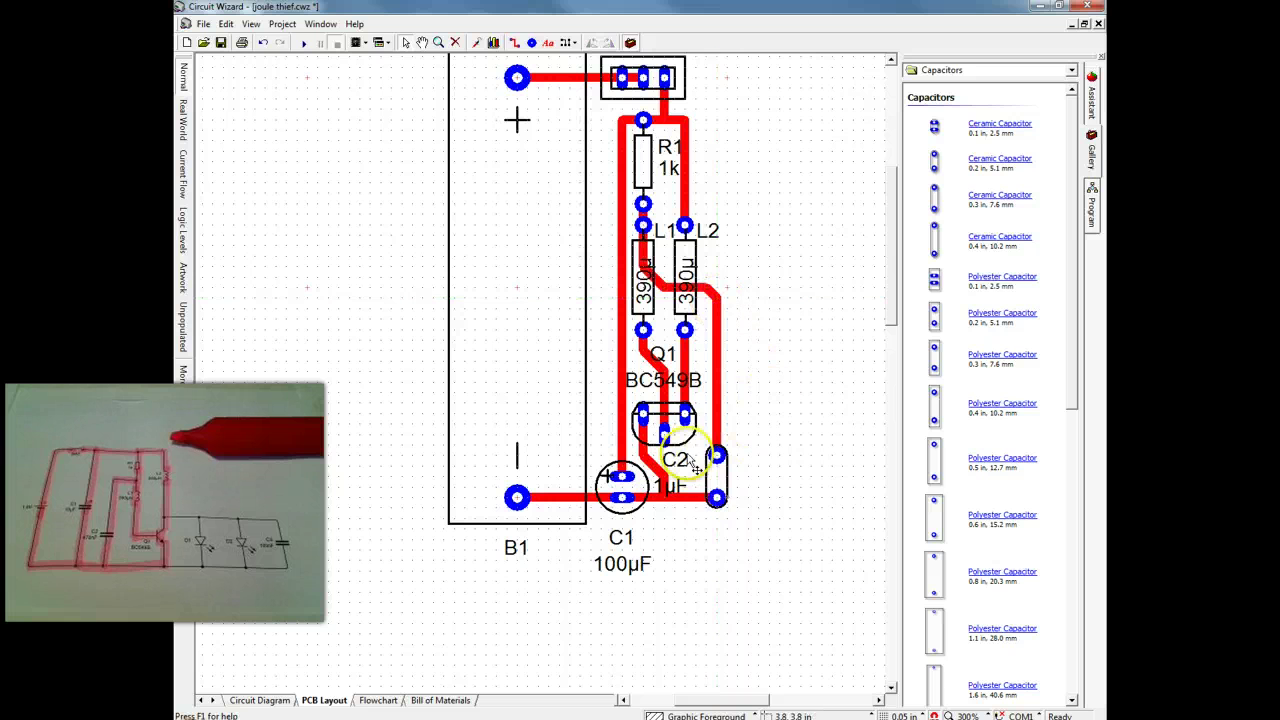
left_click(987, 72)
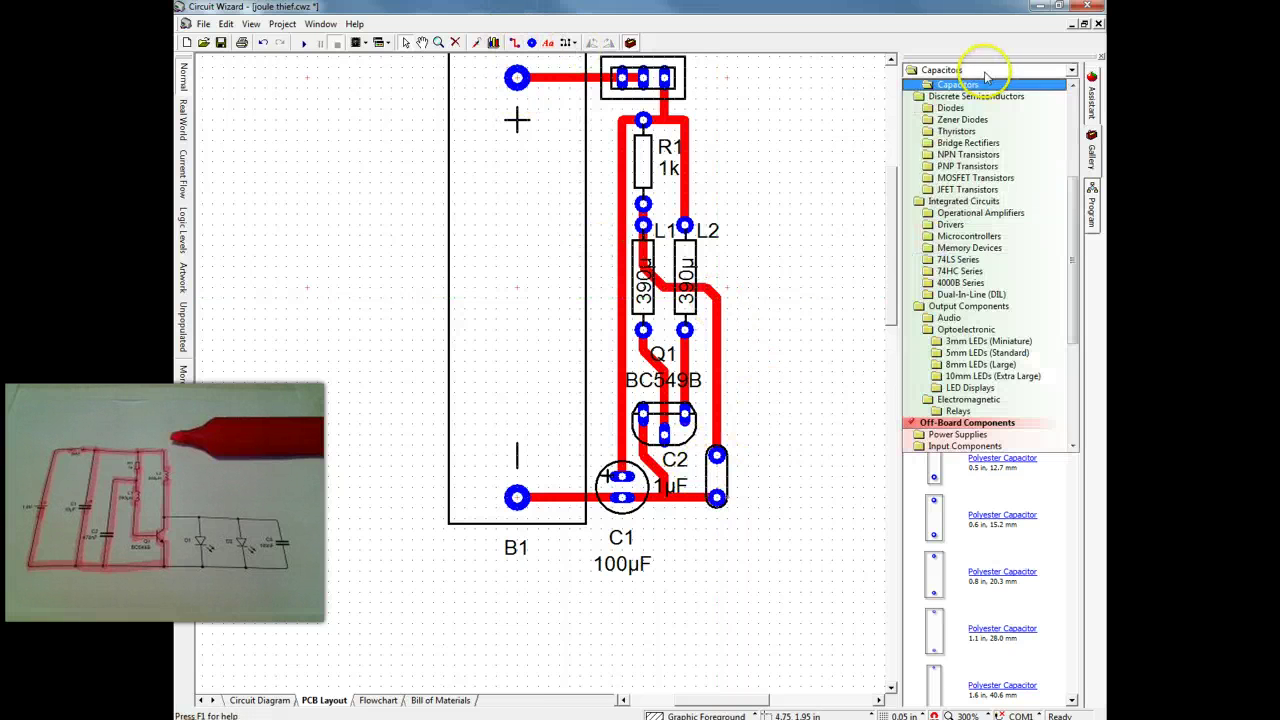
left_click_drag(1075, 304, 1071, 323)
left_click(990, 307)
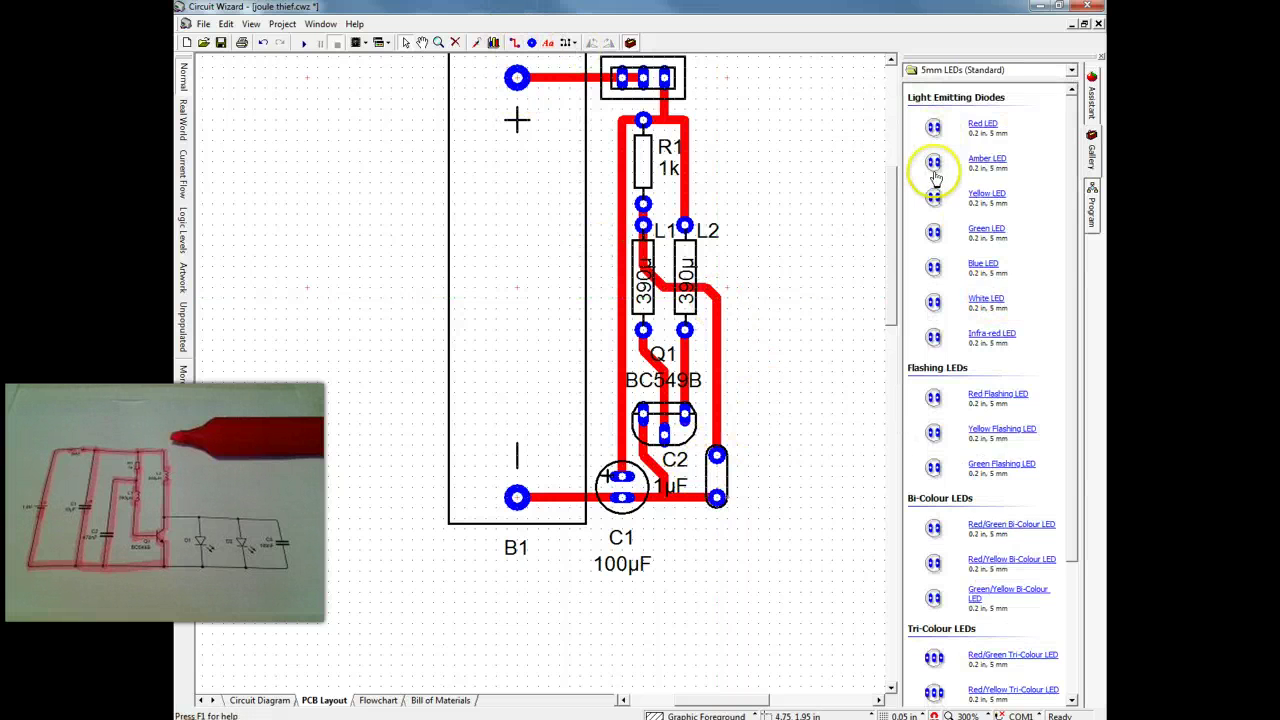
left_click_drag(936, 268, 745, 86)
- Duplicate the LED and line up both LEDs one above the other to the right of R1
right_click(745, 77)
left_click(776, 101)
right_click(776, 113)
left_click(790, 150)
left_click_drag(750, 146, 746, 188)
left_click_drag(749, 78, 752, 126)
left_click(807, 160)
- Route tracks from Q1's right pad between C2's pads up to both LEDs' left pads, and from their right pads down to C2's lower pad
left_click(515, 42)
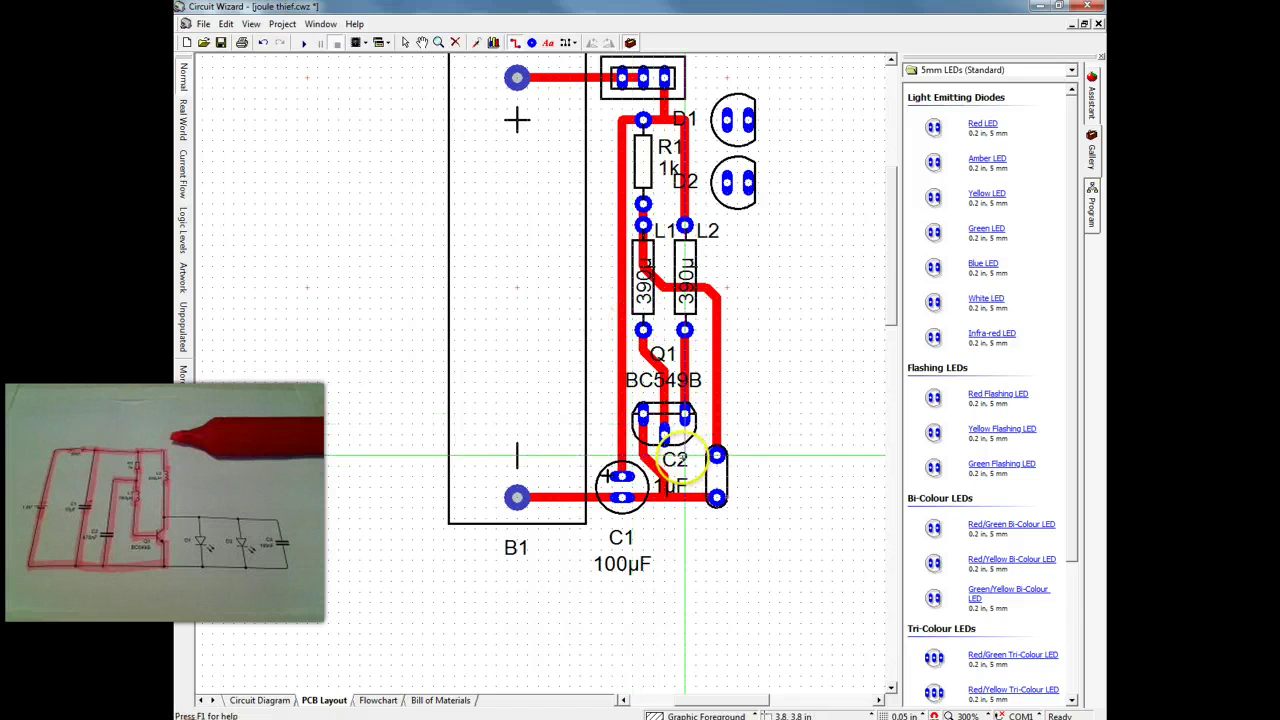
left_click(685, 437)
left_click(728, 476)
mouse_move(746, 458)
left_mouse_down()
mouse_move(749, 283)
mouse_move(714, 253)
mouse_move(733, 204)
mouse_move(727, 119)
left_mouse_up()
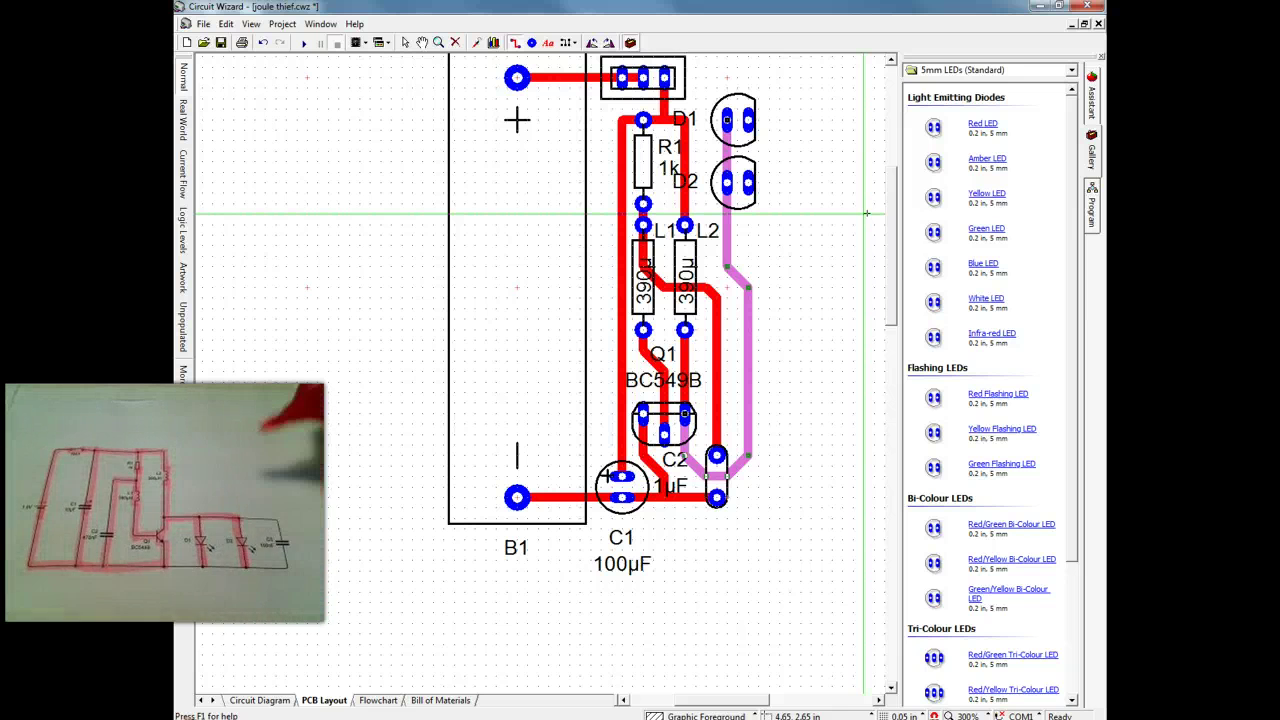
mouse_move(748, 120)
left_mouse_down()
mouse_move(751, 251)
mouse_move(768, 285)
mouse_move(762, 463)
mouse_move(717, 497)
left_mouse_up()
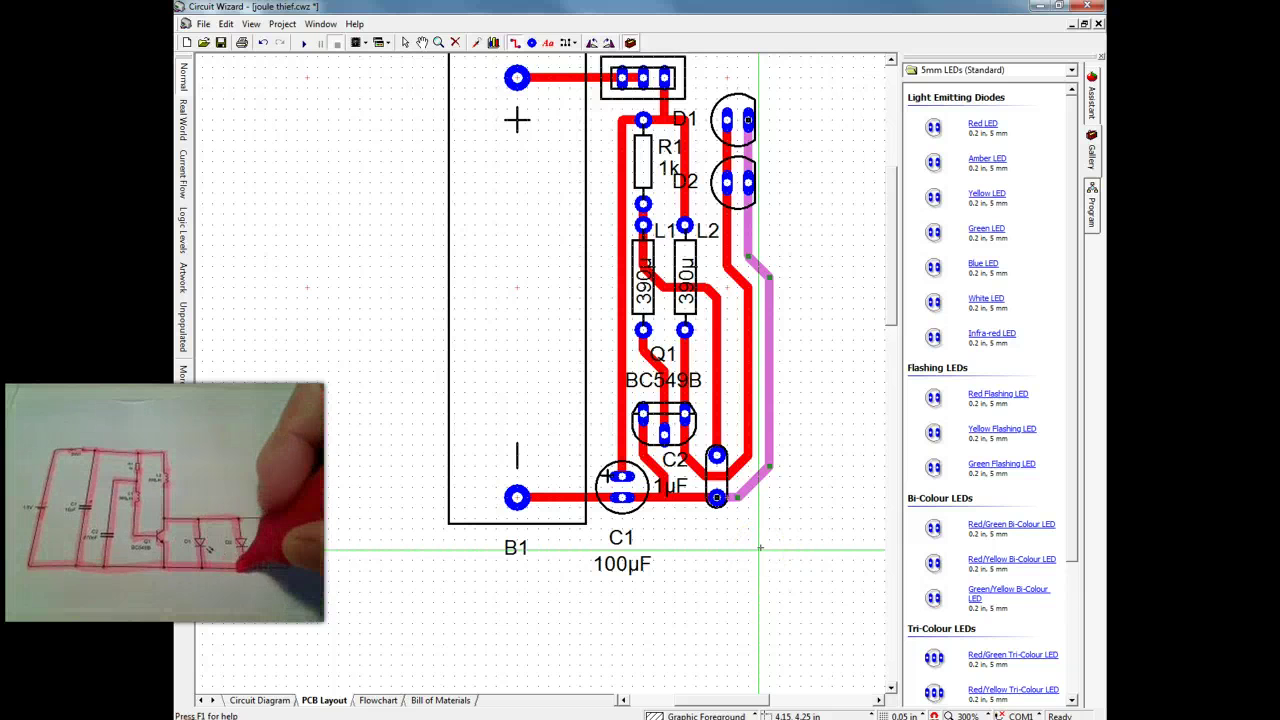
- Place a 0.4 in ceramic capacitor to the right of the LED tracks
left_click(1027, 76)
scroll(1075, 300, "up", 6)
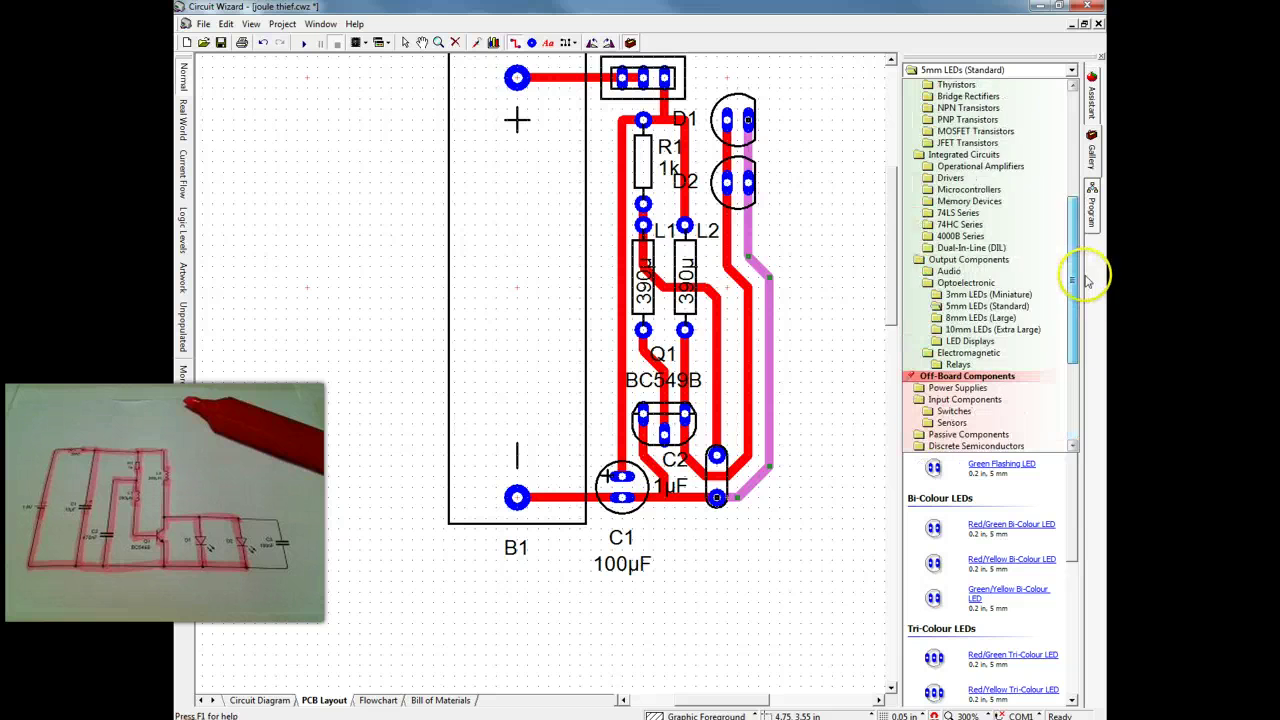
scroll(1077, 200, "up", 2)
left_click(970, 192)
left_click_drag(938, 245, 842, 316)
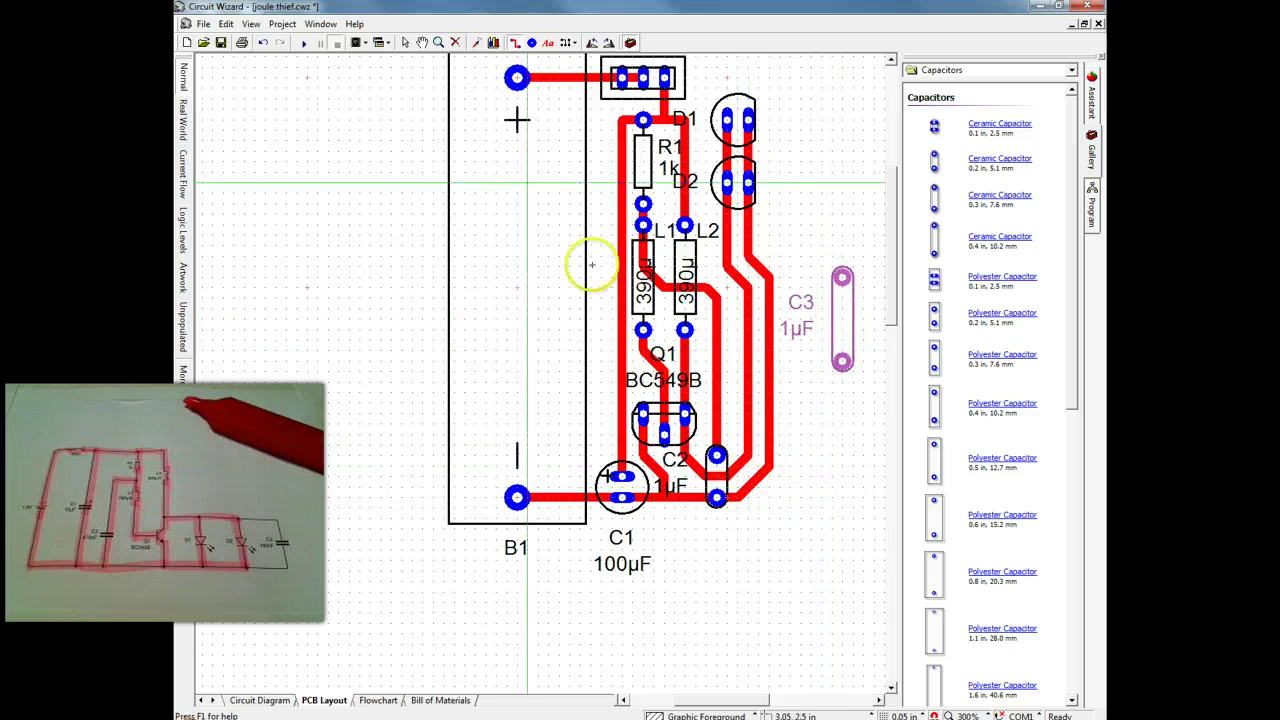
- Square off the outer LED track's lower corner, and move C3 beside C2 with its pads on the two LED tracks and its labels alongside
left_click(406, 43)
left_click(768, 467)
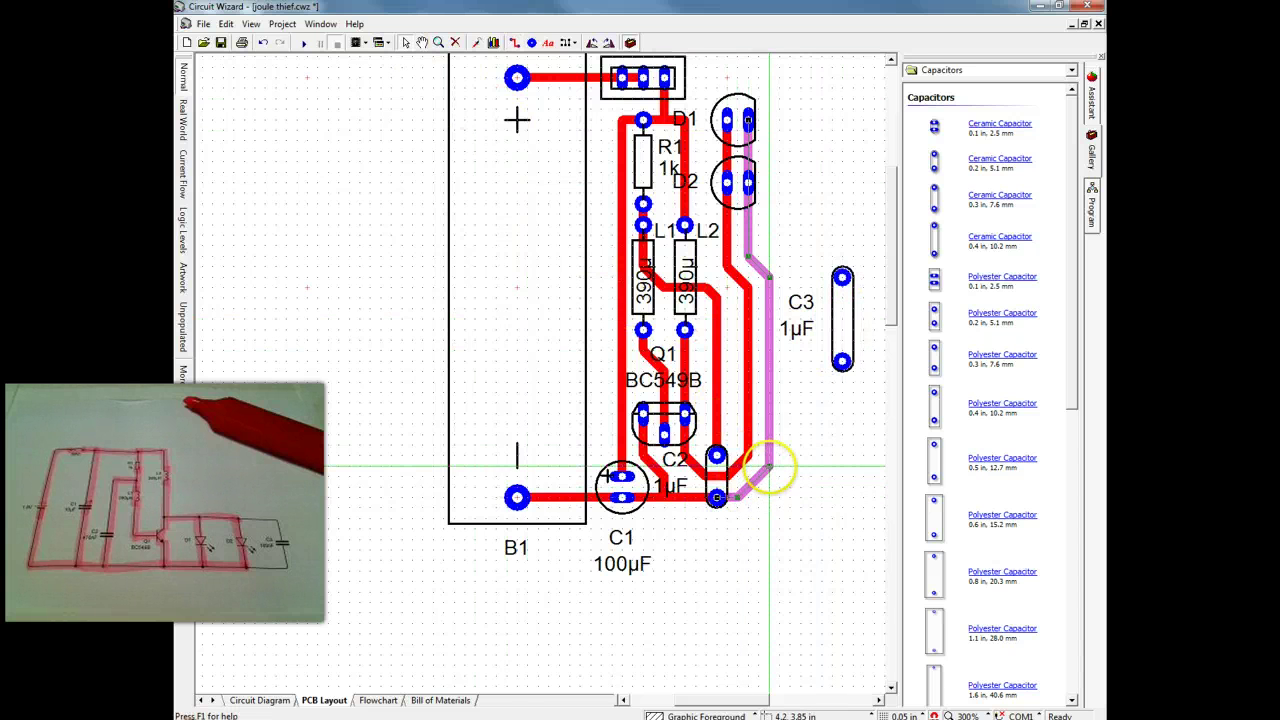
left_click_drag(768, 467, 768, 497)
left_click_drag(843, 300, 755, 428)
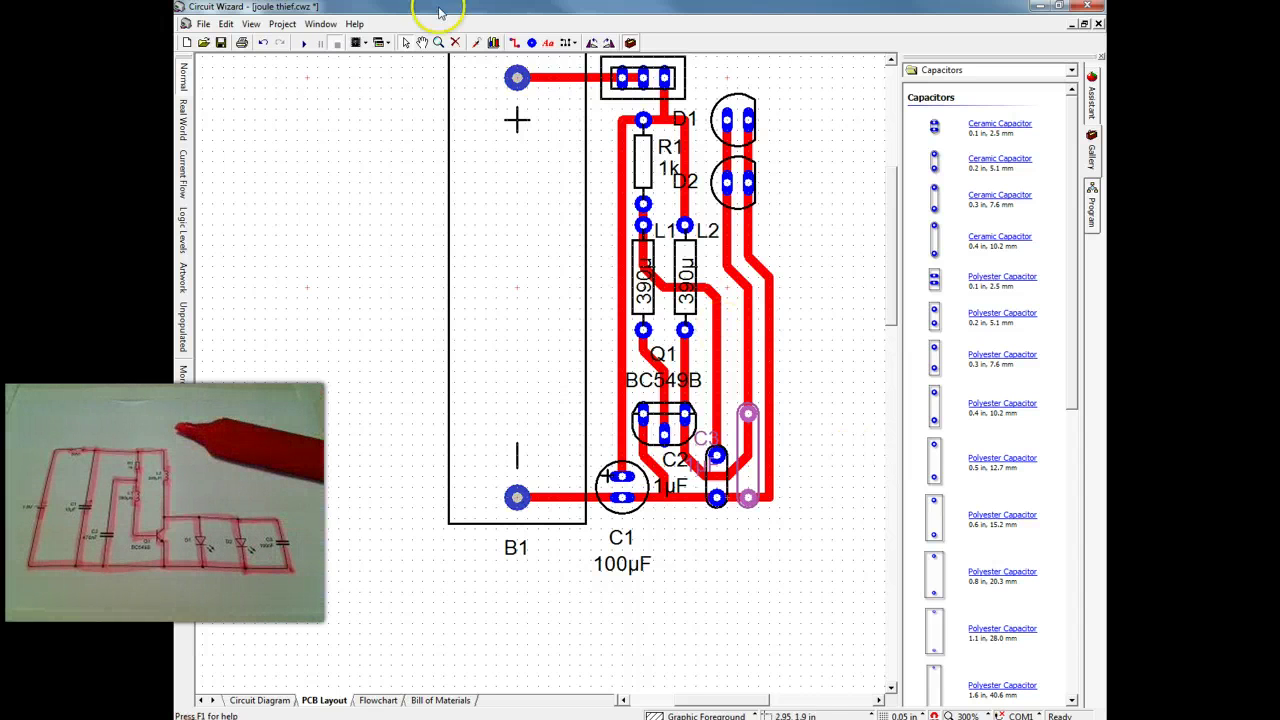
left_click(745, 458)
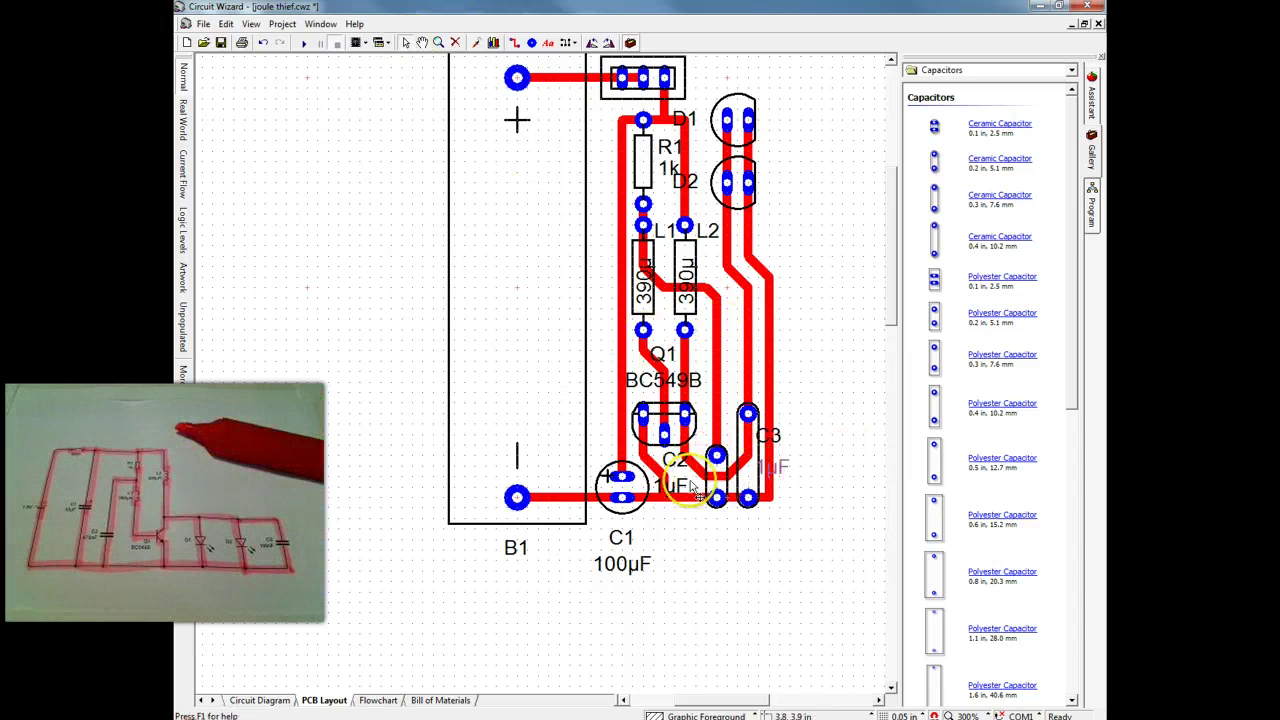
- Set capacitor C2's value to 470 µF and capacitor C3's value to 100 nF
double_click(716, 458)
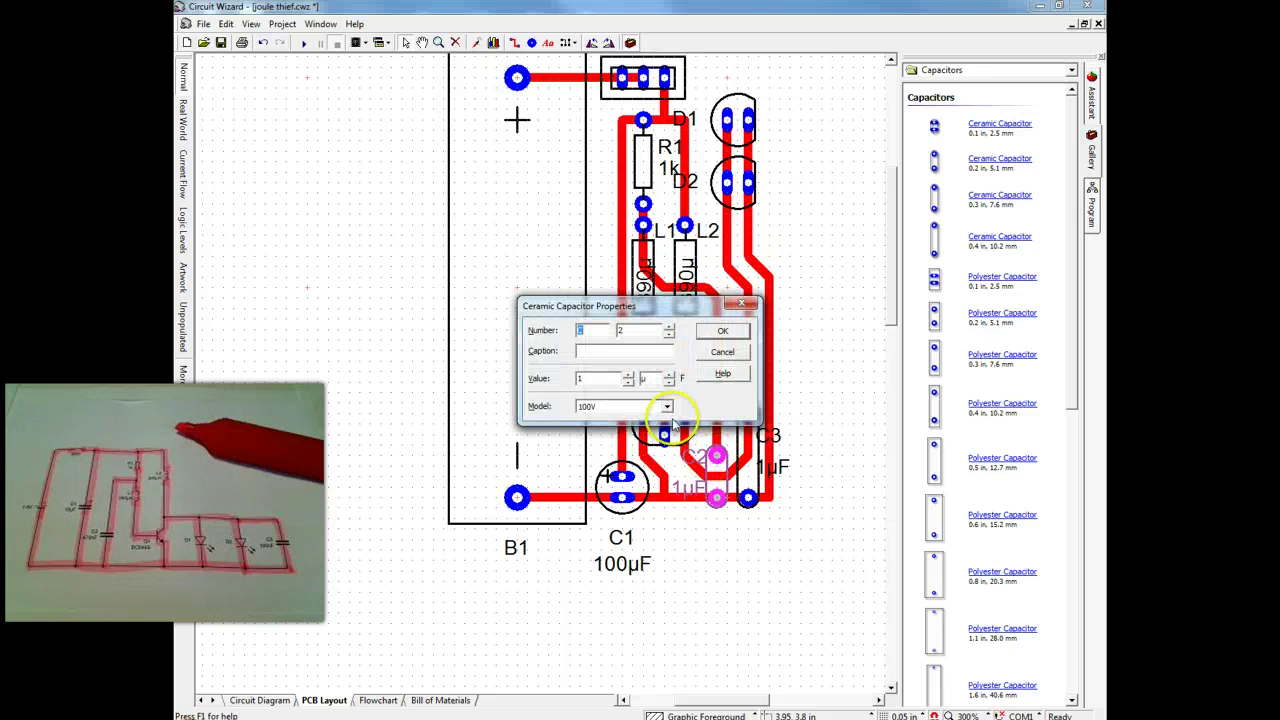
left_click(557, 383)
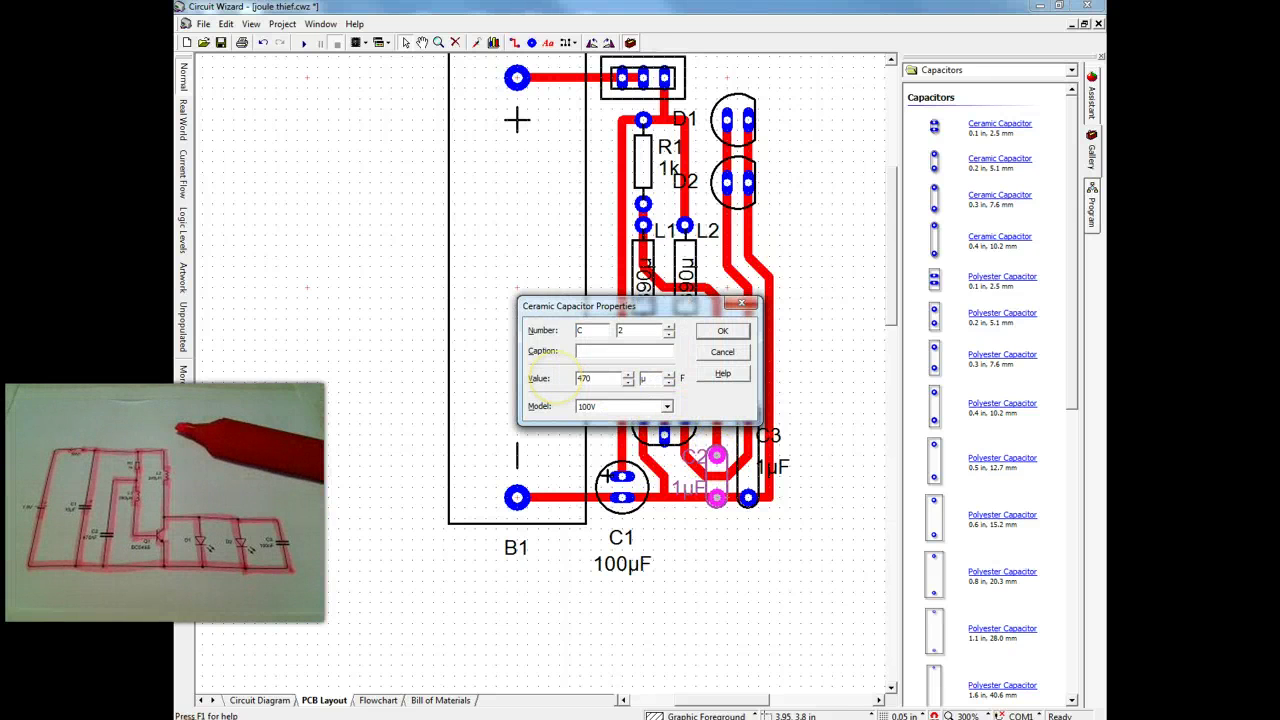
left_click(722, 332)
double_click(774, 468)
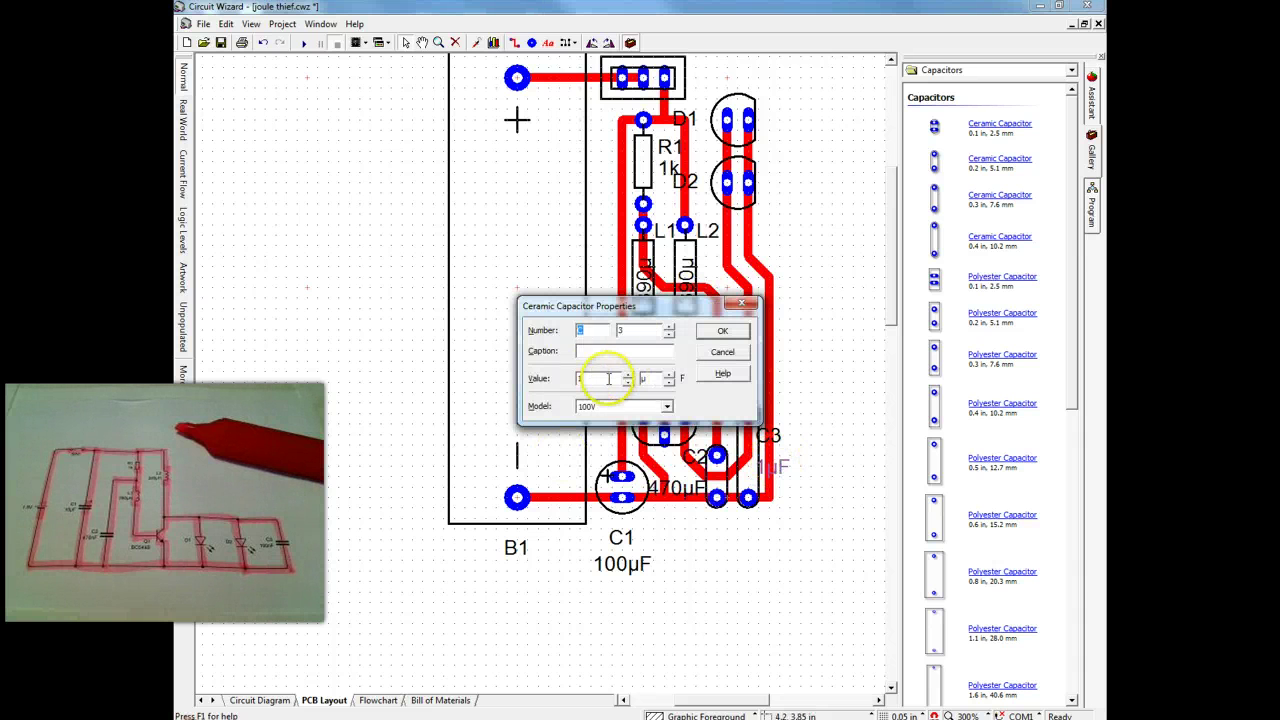
left_click(724, 336)
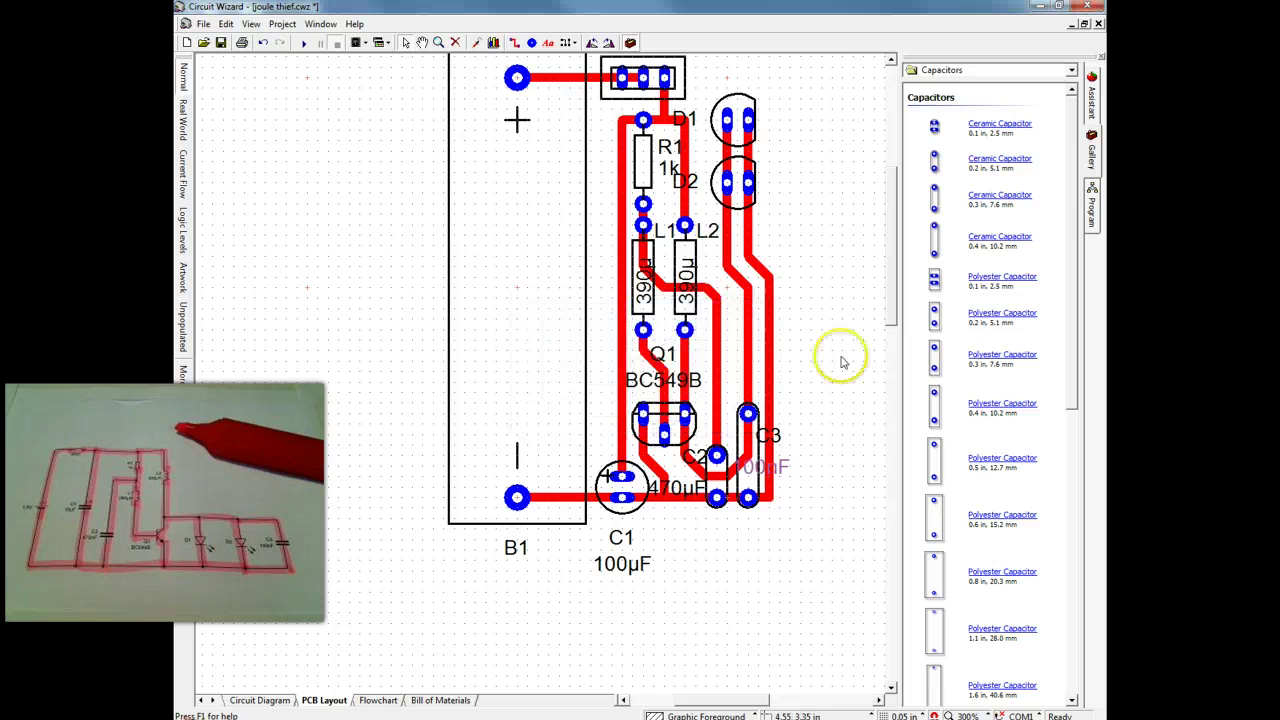
- Delete switch SW1 from the board, keeping its tracks
left_click_drag(893, 306, 893, 269)
left_click(635, 238)
key("Delete")
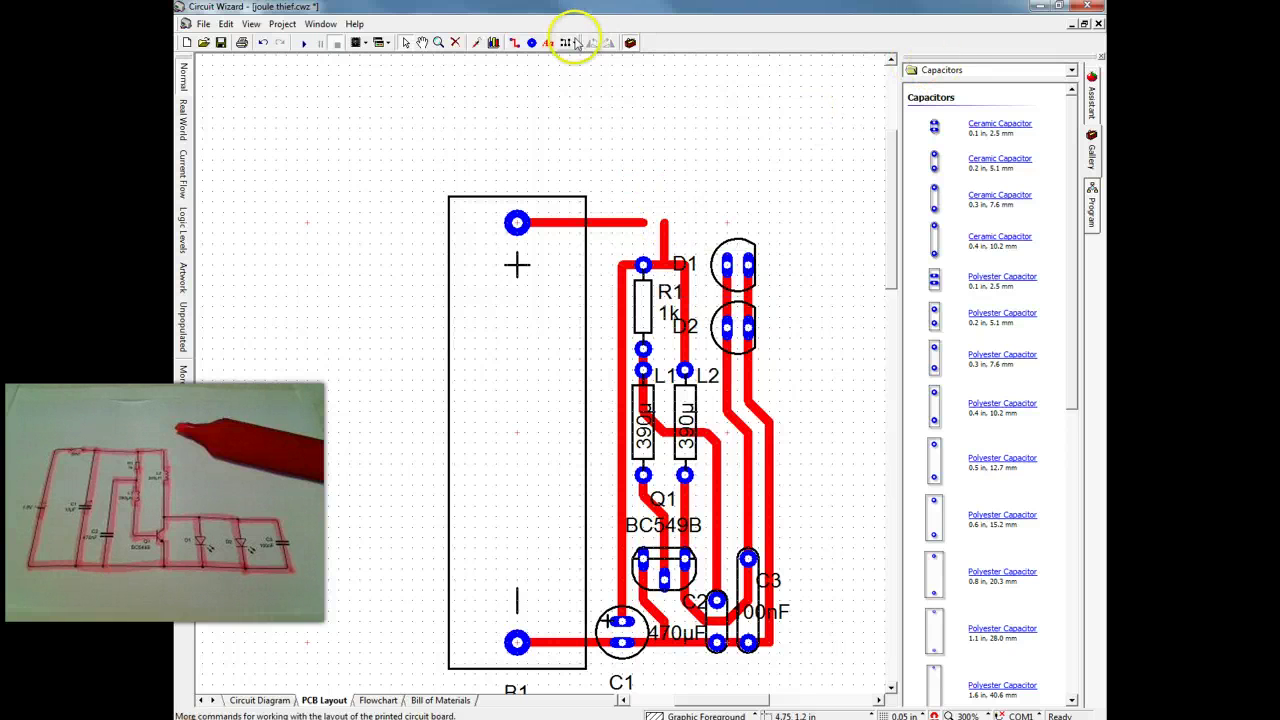
- Place four pads in a two-by-two block above the gap between the former switch tracks
left_click(532, 42)
left_click(641, 170)
left_click(664, 170)
left_click(664, 191)
left_click(643, 191)
scroll(645, 185, "up", 3)
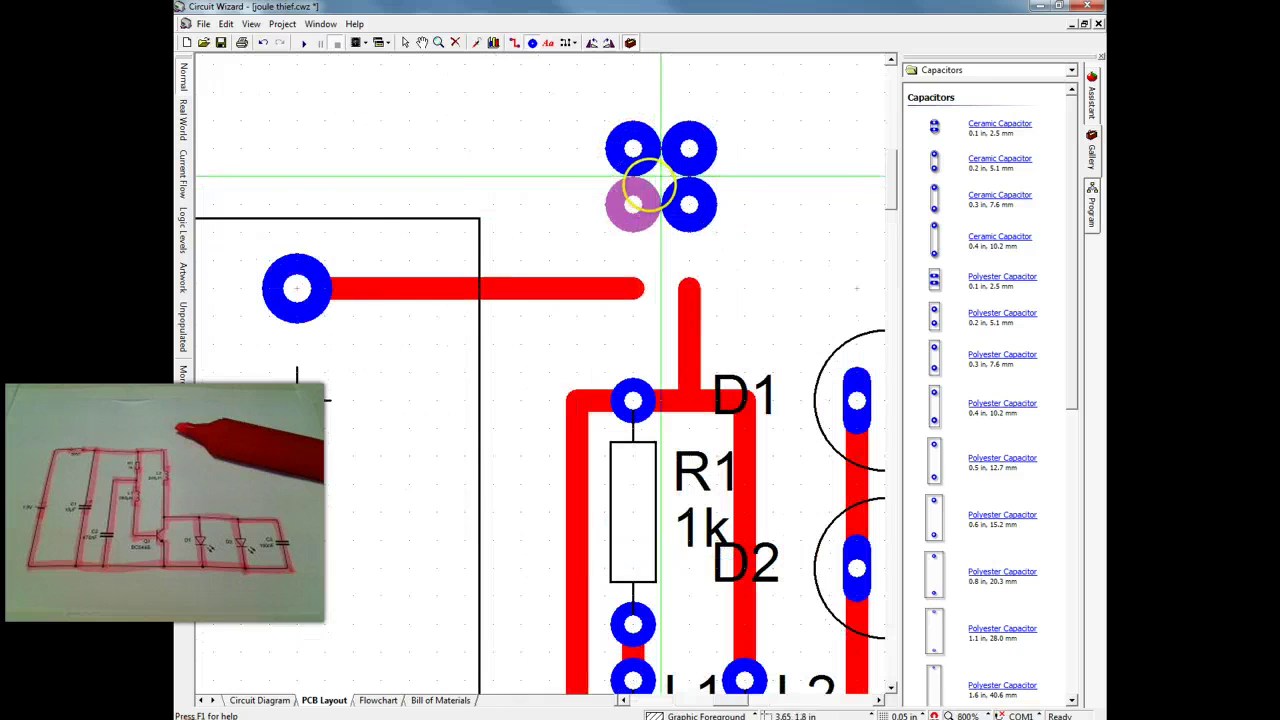
left_click(405, 42)
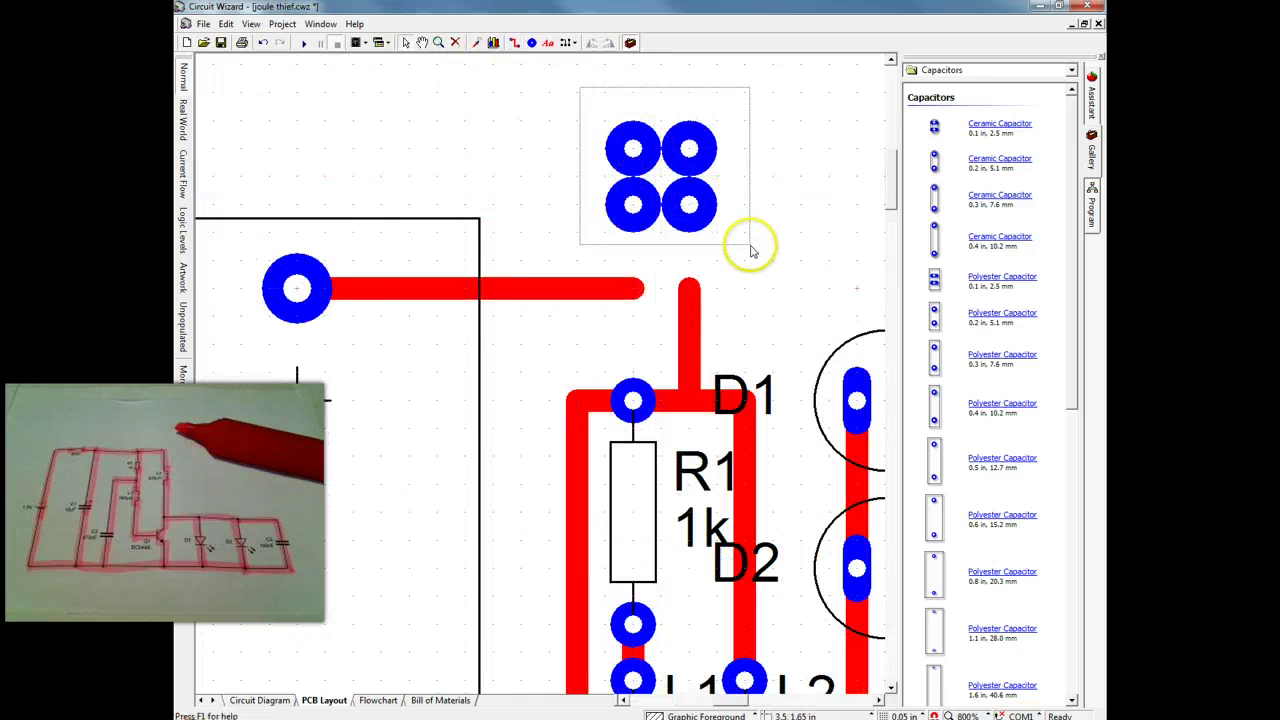
- Set the width of the four new round pads to 0.08 in
left_click_drag(580, 100, 749, 249)
right_click(692, 152)
left_click(733, 263)
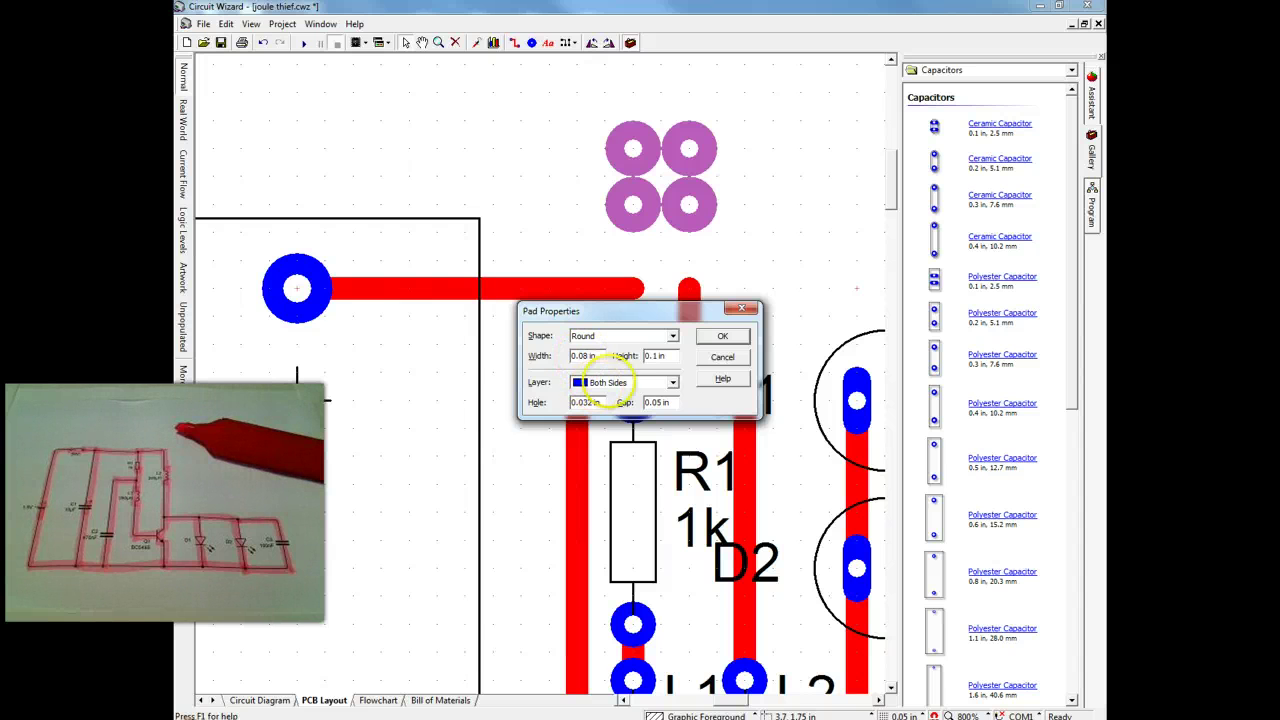
left_click(722, 336)
left_click(748, 219)
- Join each horizontal pair of new pads with a short track, and group the pads with their tracks
left_click_drag(590, 118, 722, 250)
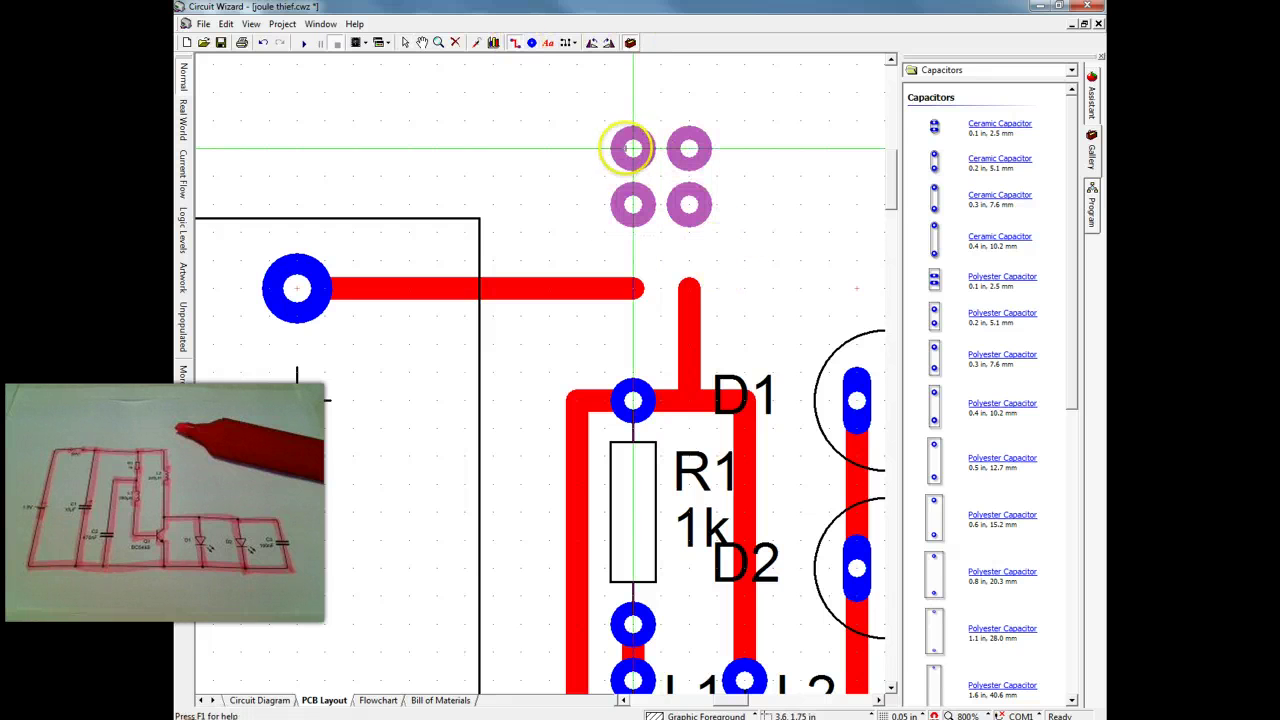
left_click_drag(633, 148, 689, 148)
left_click_drag(633, 204, 689, 204)
left_click_drag(563, 97, 736, 230)
right_click(703, 209)
mouse_move(768, 302)
left_click(820, 411)
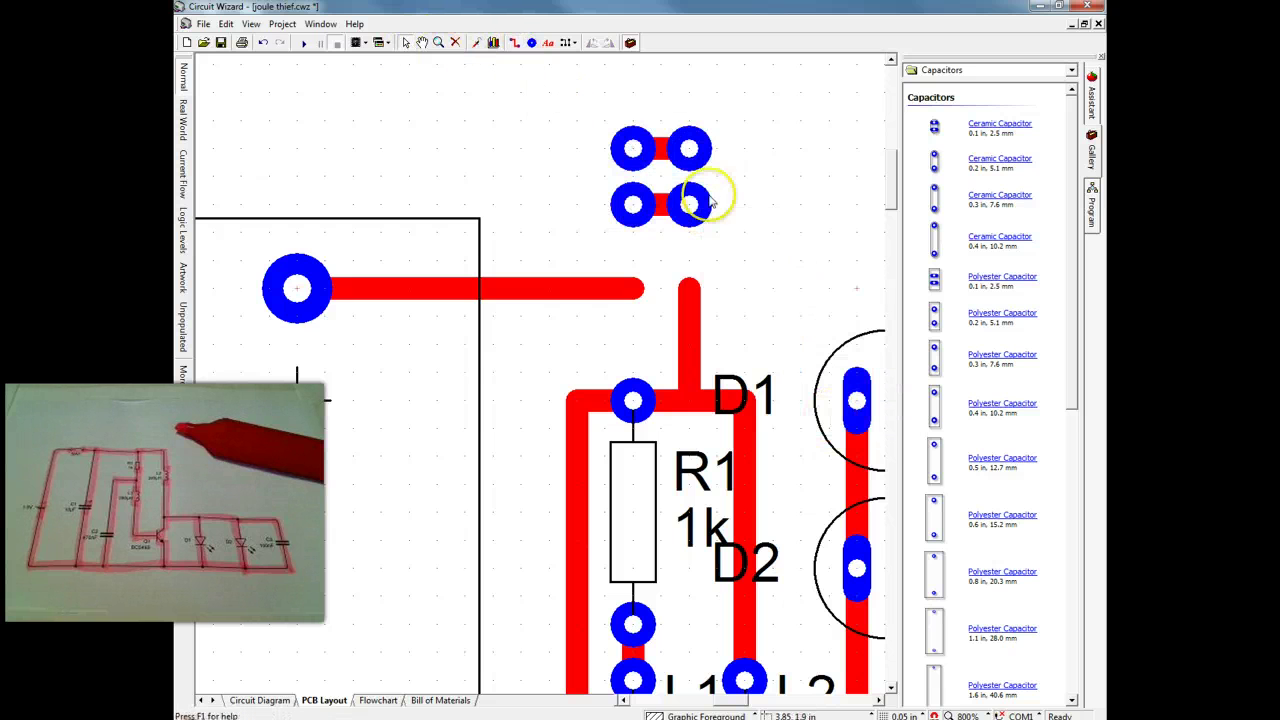
- Move the grouped pads down beside R1's upper pad, putting the lower pair on R1's track in place of the vertical stub
left_click_drag(688, 134, 755, 230)
left_click(686, 329)
left_click(692, 376)
left_click(743, 288)
left_click_drag(743, 288, 744, 400)
- Reroute the battery's positive track with a diagonal bend so it reaches the upper pair of switch pads
left_click(633, 289)
left_click_drag(633, 289, 578, 289)
right_click(628, 334)
left_click(657, 340)
right_click(566, 330)
left_click(598, 338)
left_click(690, 237)
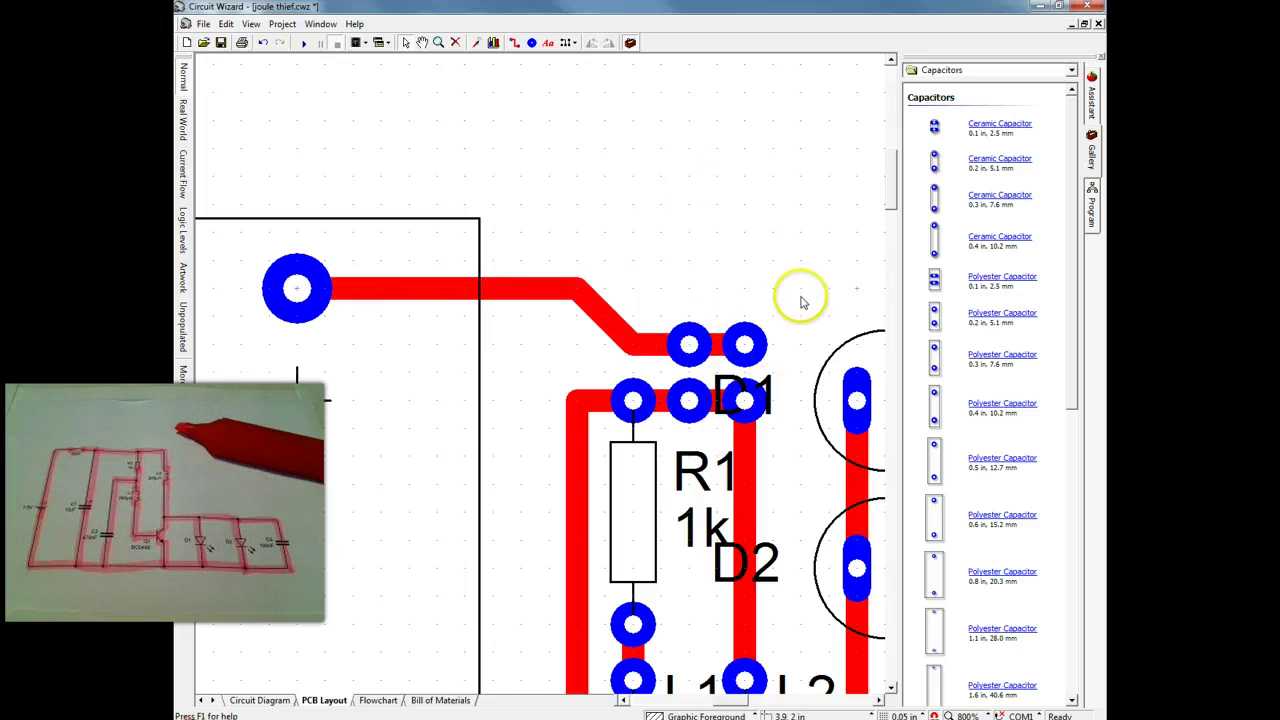
- Draw a rectangular board outline of about 1.7 by 2.4 in around the circuit, and move the B1 label inside it
scroll(798, 293, "down", 2)
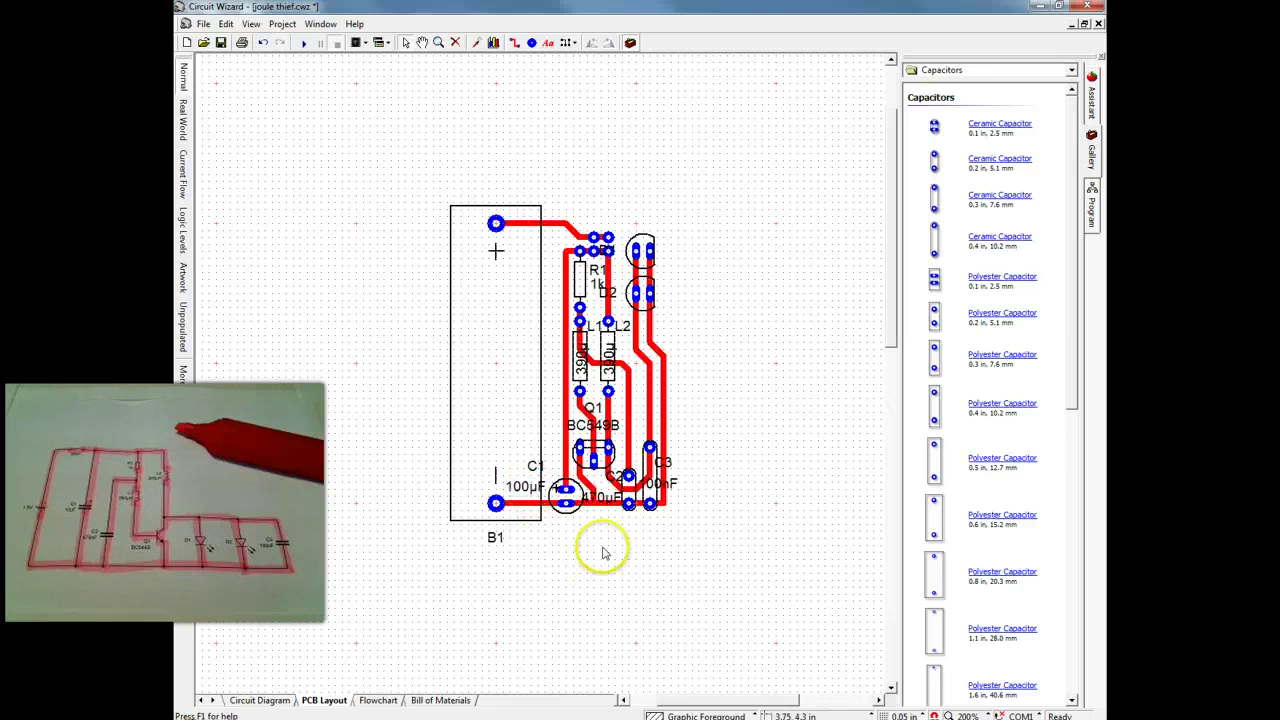
left_click(566, 42)
left_click(606, 74)
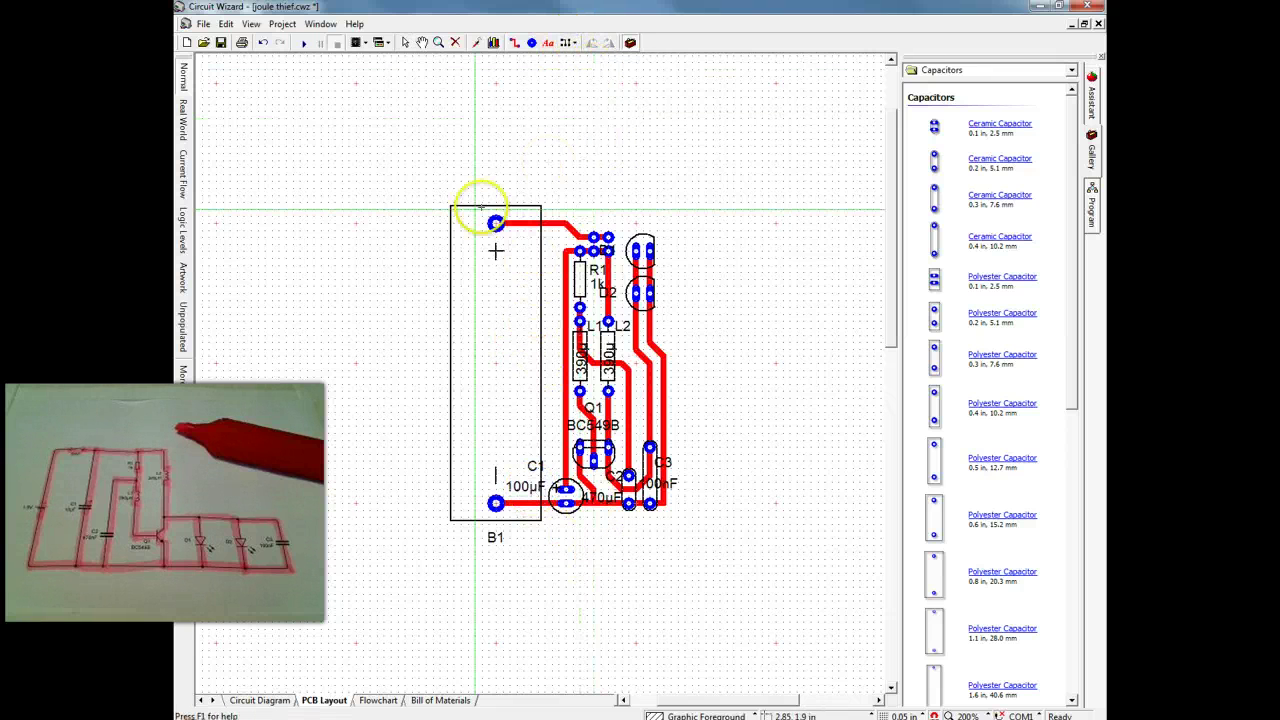
left_click(441, 200)
mouse_move(580, 338)
left_mouse_down()
mouse_move(677, 502)
mouse_move(667, 526)
mouse_move(678, 527)
left_mouse_up()
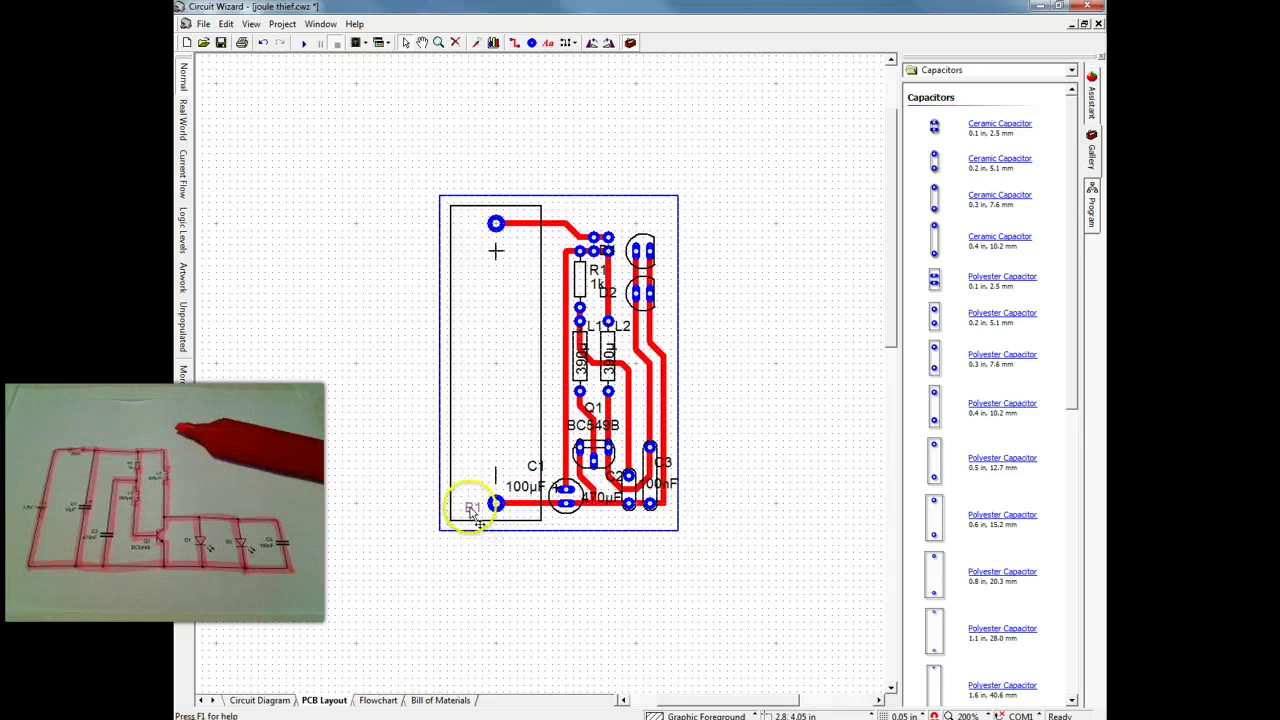
- Fill the whole board outline with a copper area on the solder side
left_click(598, 40)
left_click(600, 71)
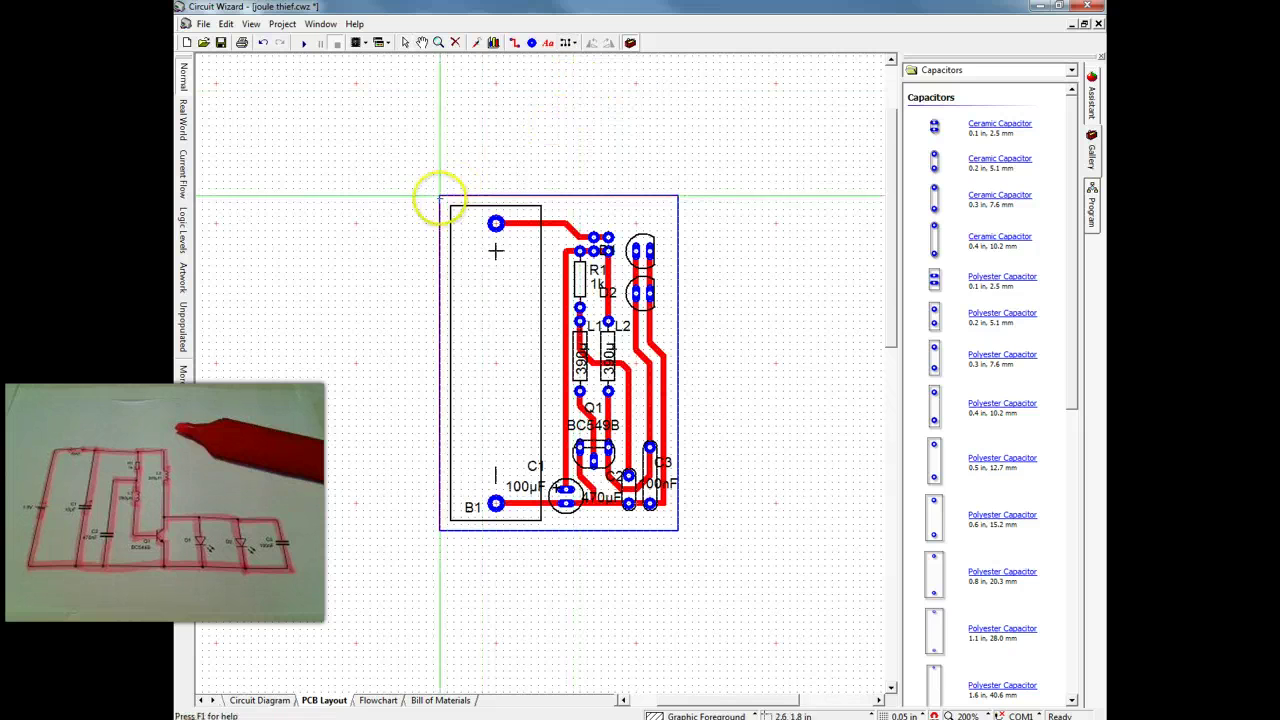
left_click(676, 536)
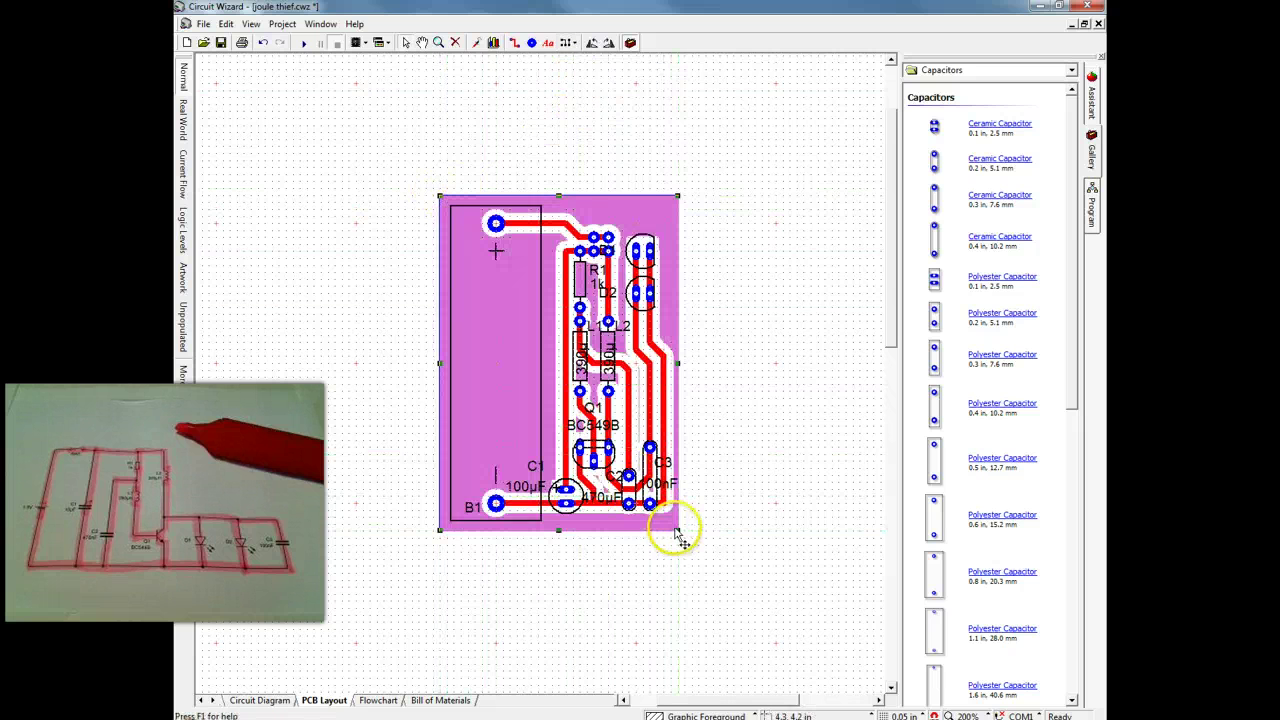
left_click(661, 160)
- Add the caption "Glowjar" on the solder side and place it rotated vertically inside the battery outline
left_click(547, 43)
left_click(514, 196)
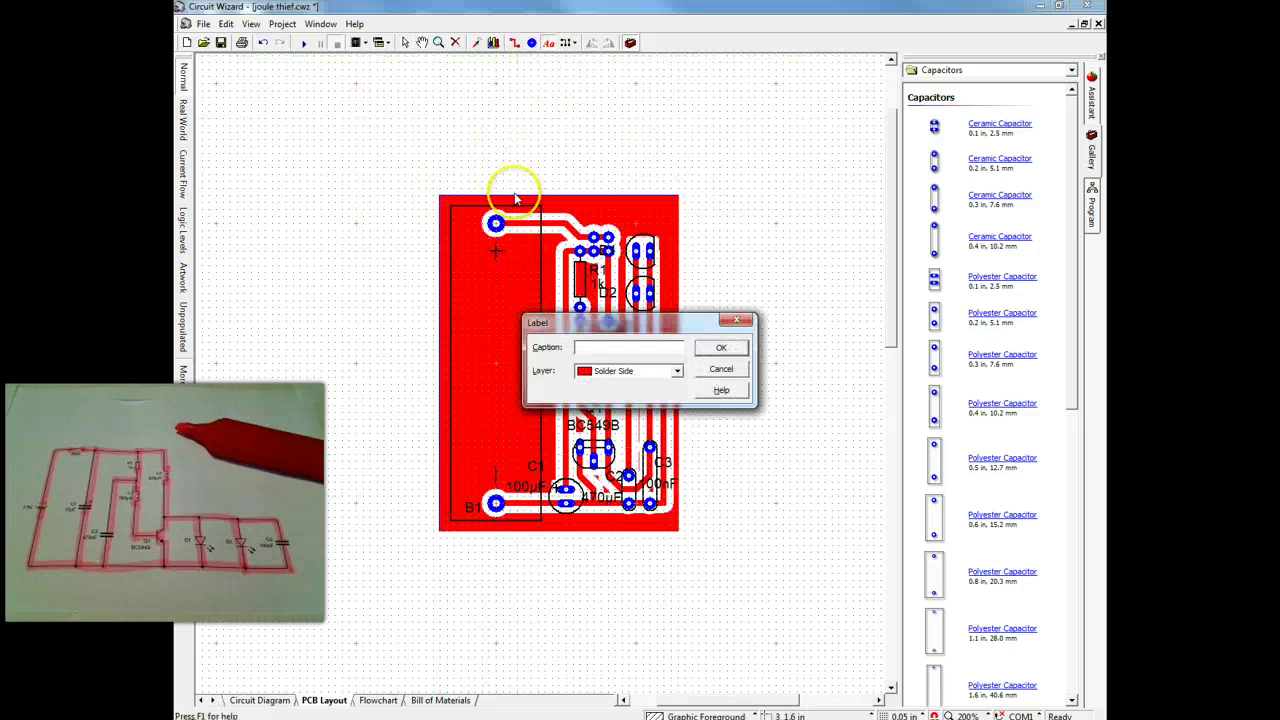
type("Glow")
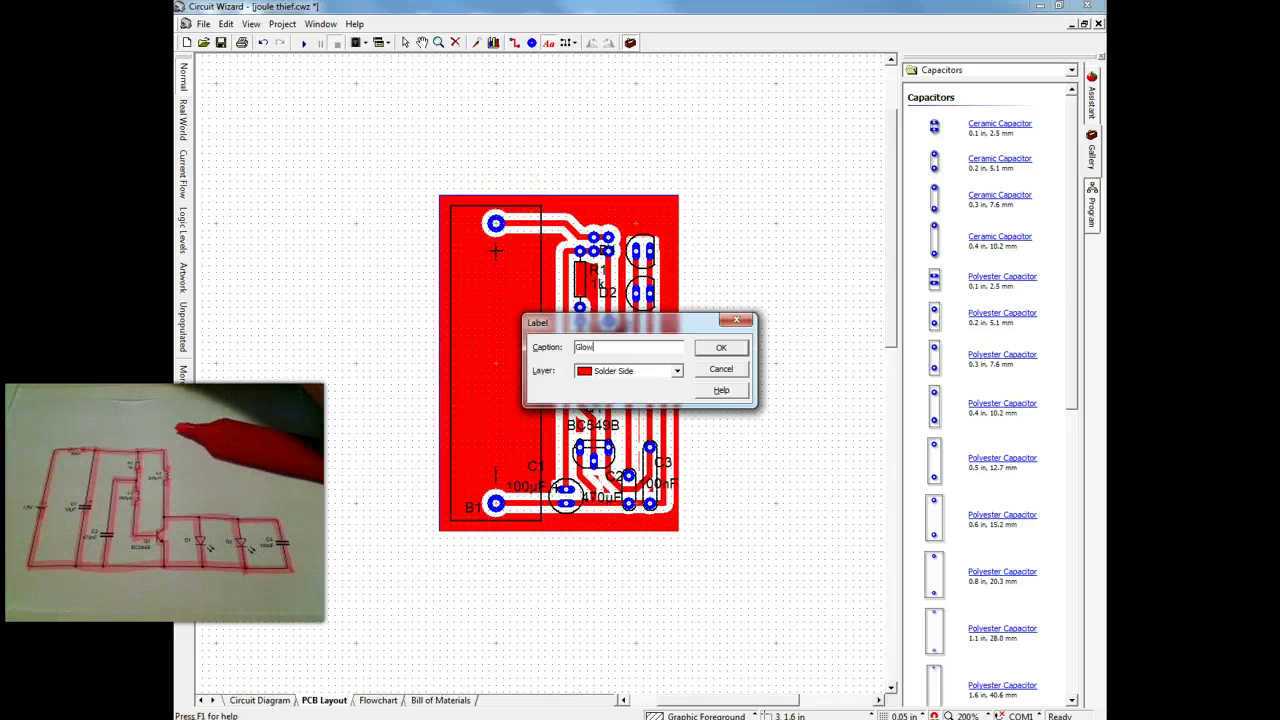
type("jar")
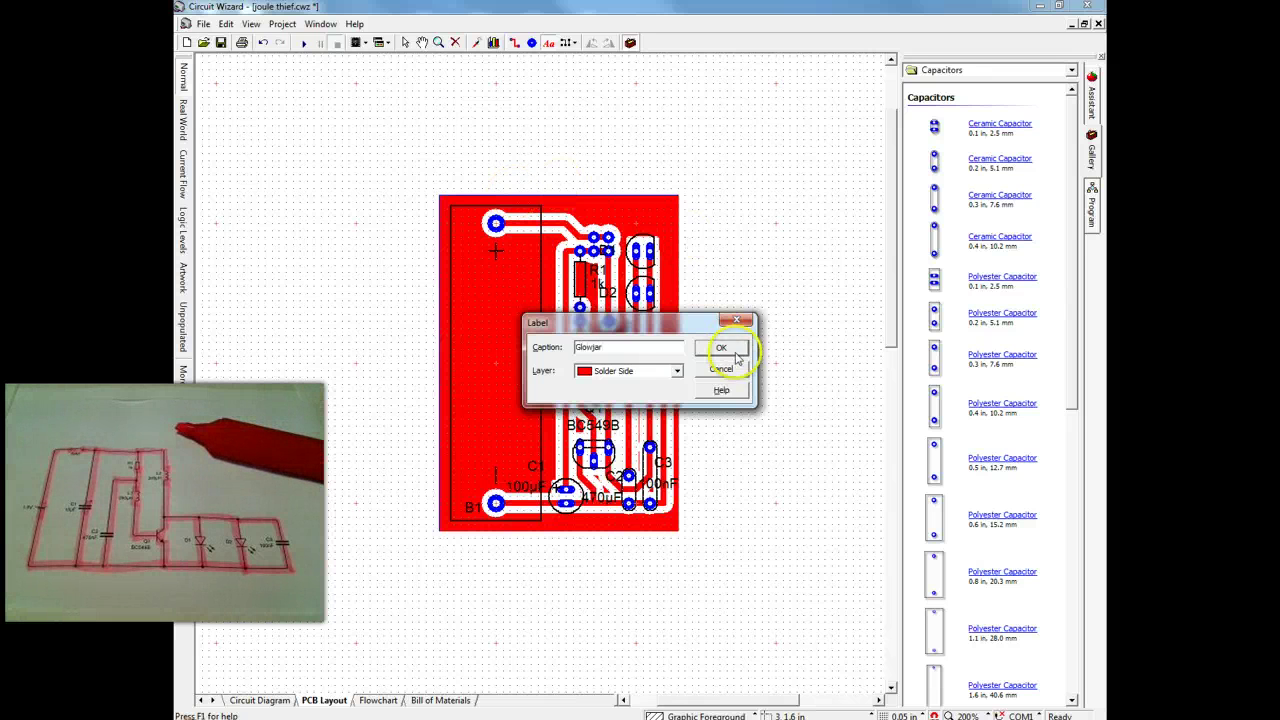
left_click(738, 349)
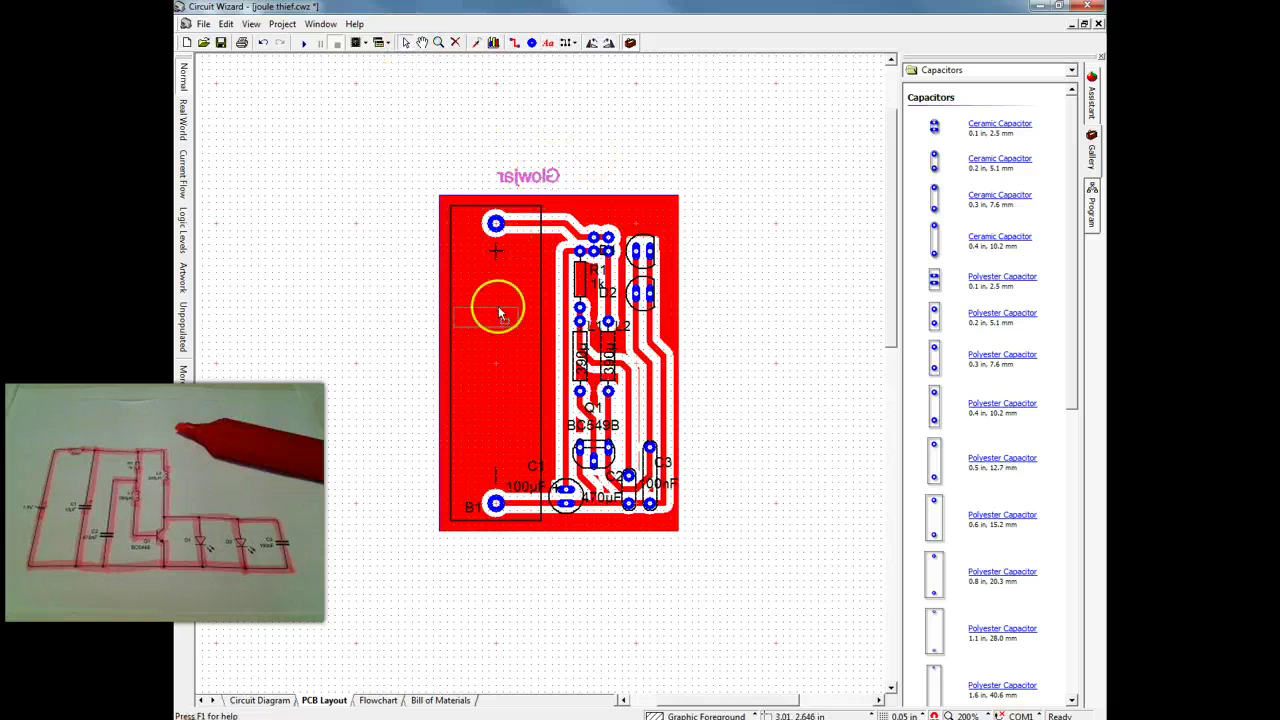
left_click_drag(500, 328, 500, 328)
left_click(607, 43)
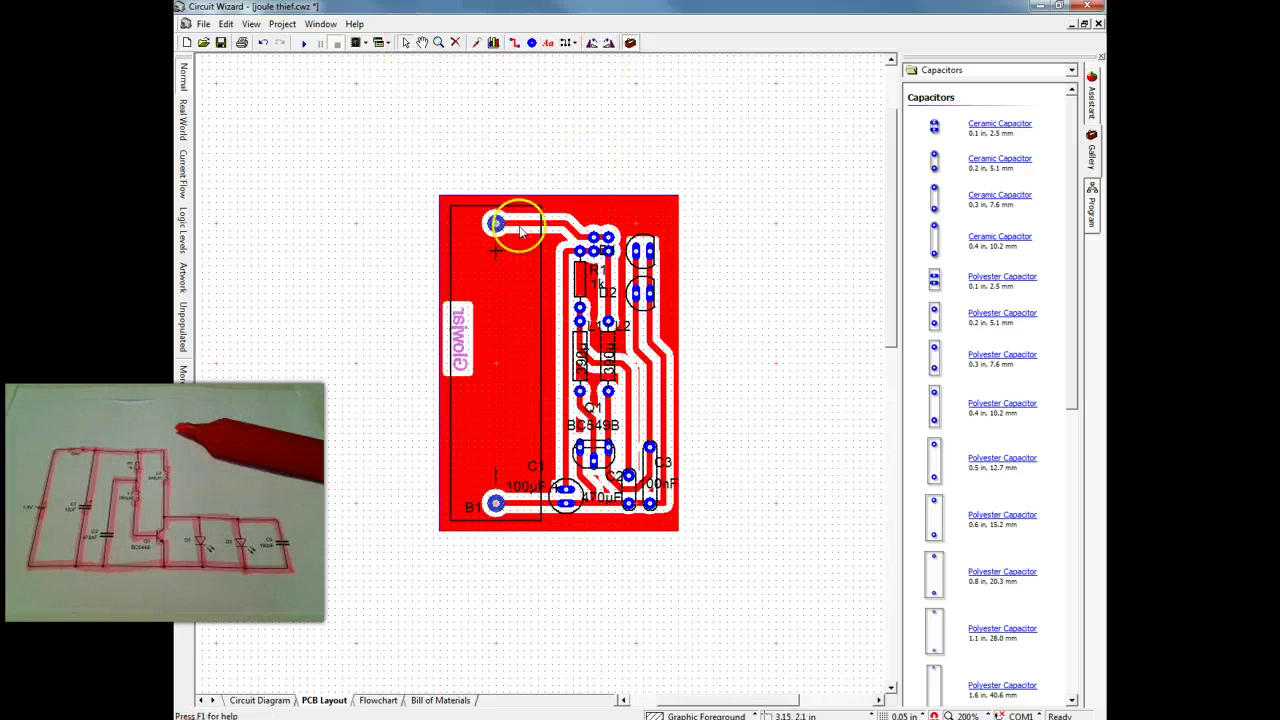
- Make the Glowjar caption bold with a larger font, and centre it between the battery's two pads
right_click(486, 350)
left_click(540, 421)
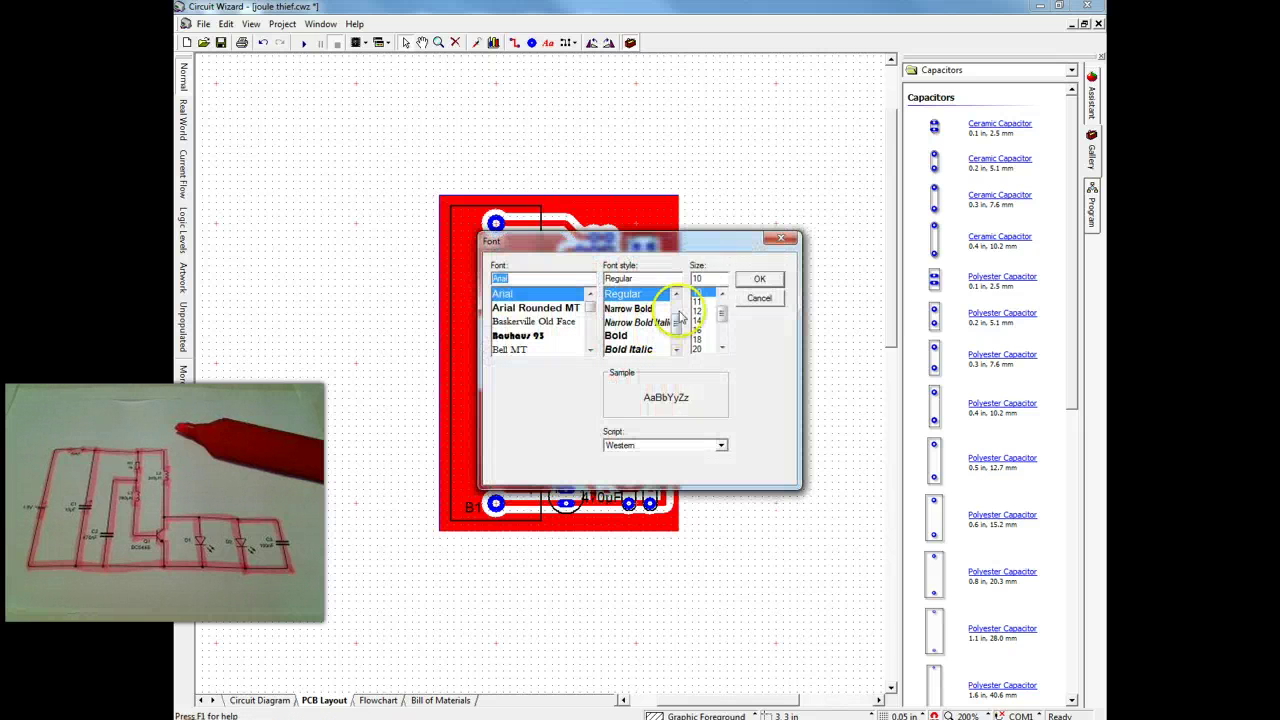
left_click(617, 336)
left_click(755, 281)
left_click_drag(505, 392, 495, 365)
- Add a "+" caption on the solder side beside the battery's positive pad
left_click(549, 43)
left_click(533, 125)
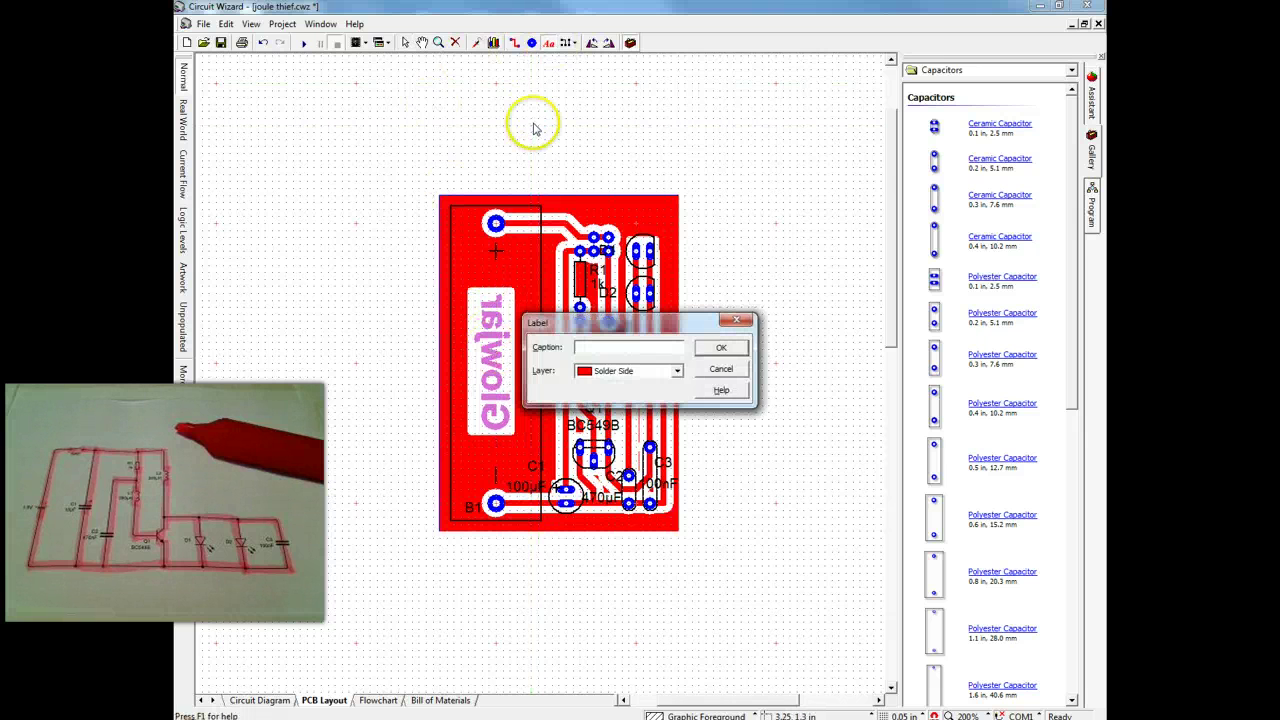
left_click(718, 345)
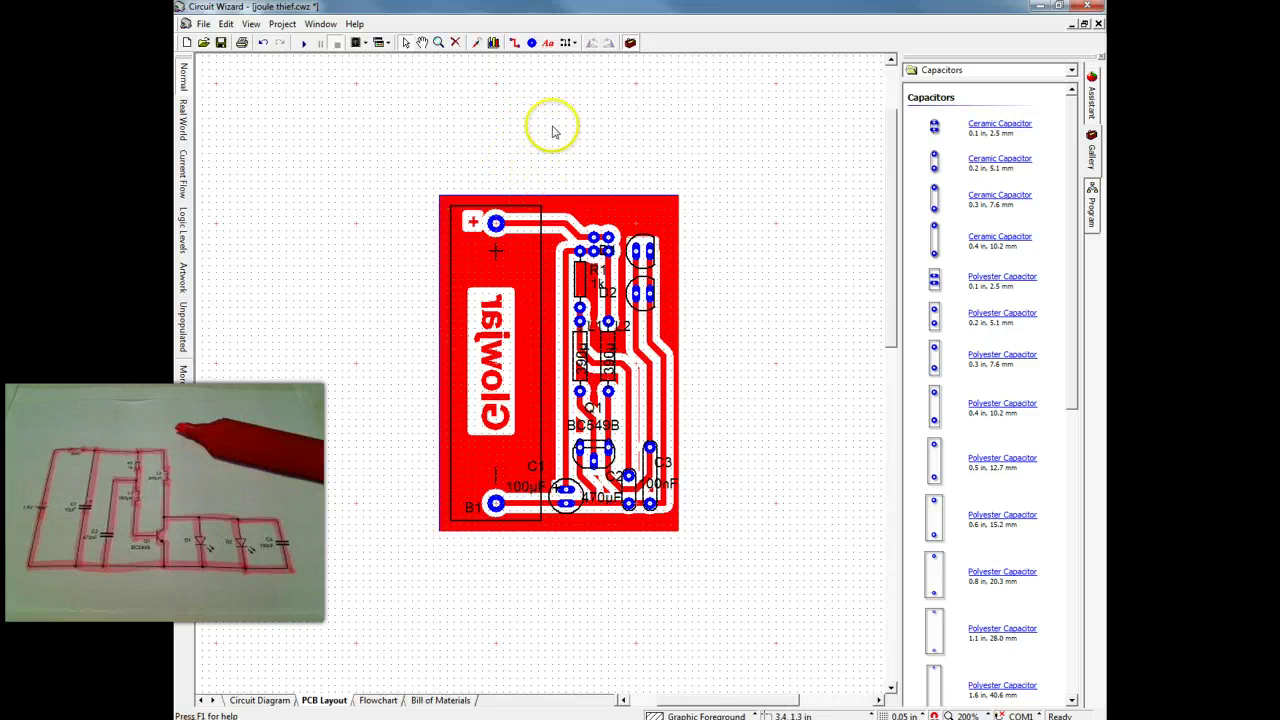
- Select the entire board layout and group it into one object
left_click_drag(594, 352, 726, 590)
right_click(649, 218)
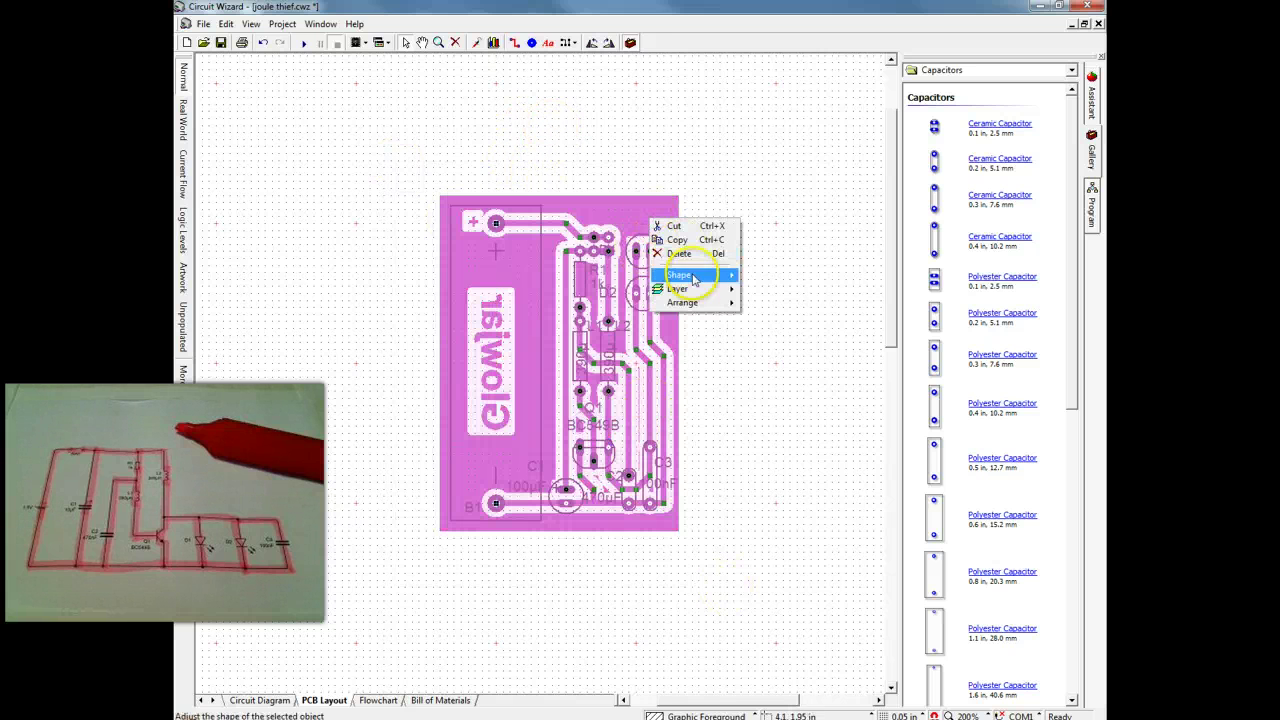
mouse_move(698, 302)
left_click(765, 352)
left_click(766, 423)
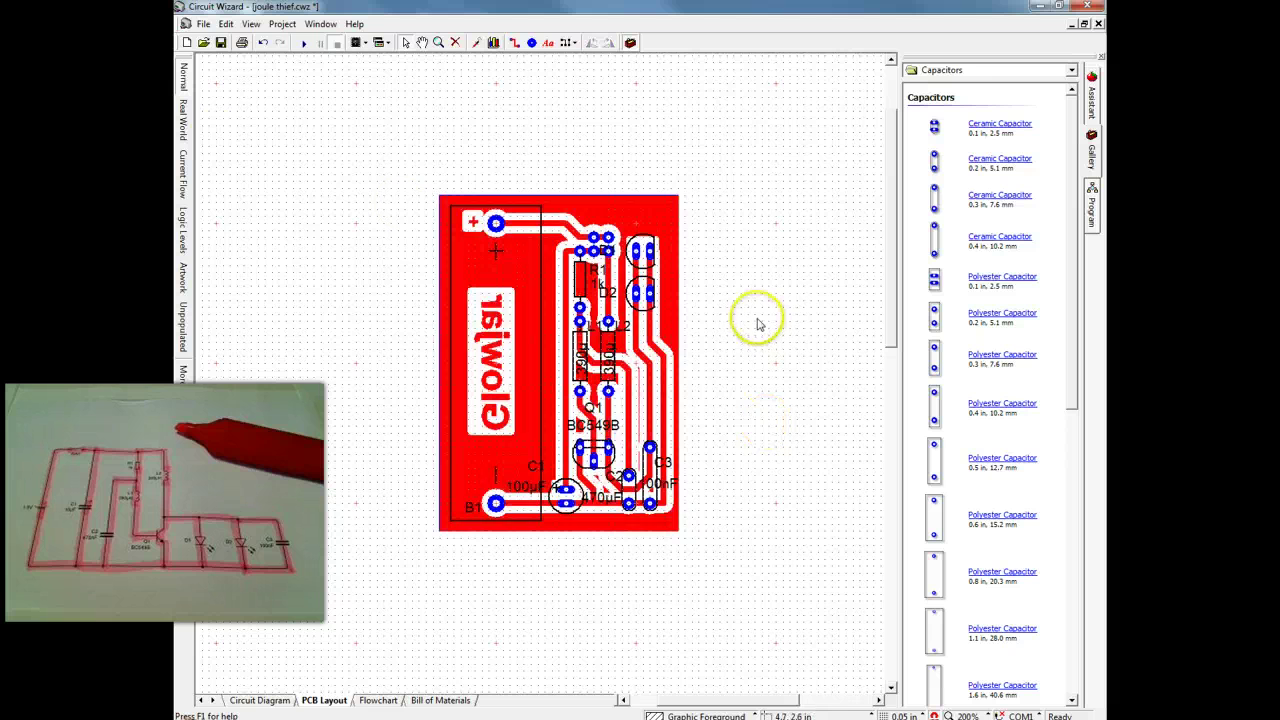
- Preview the board in Real World and Artwork views, and save the document as "Joule Thief PCB" in the Glowjar folder
left_click(183, 120)
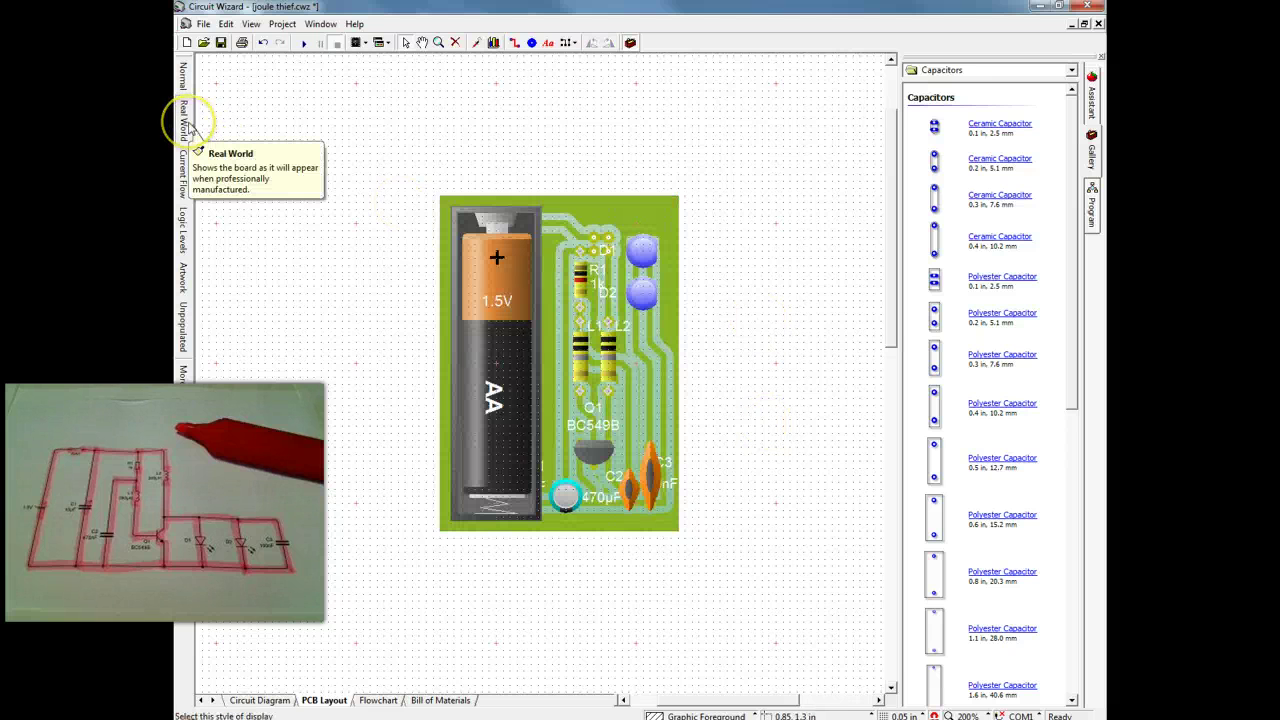
left_click(183, 280)
left_click(203, 23)
left_click(220, 80)
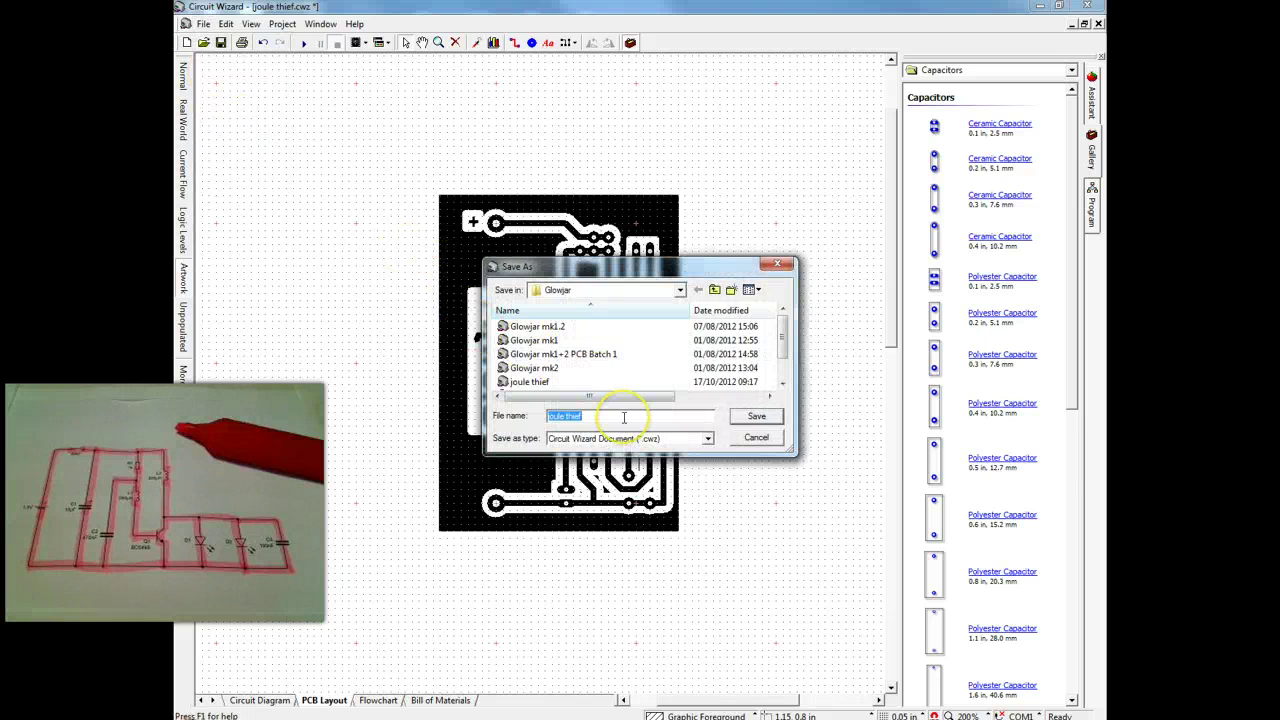
type("Jo")
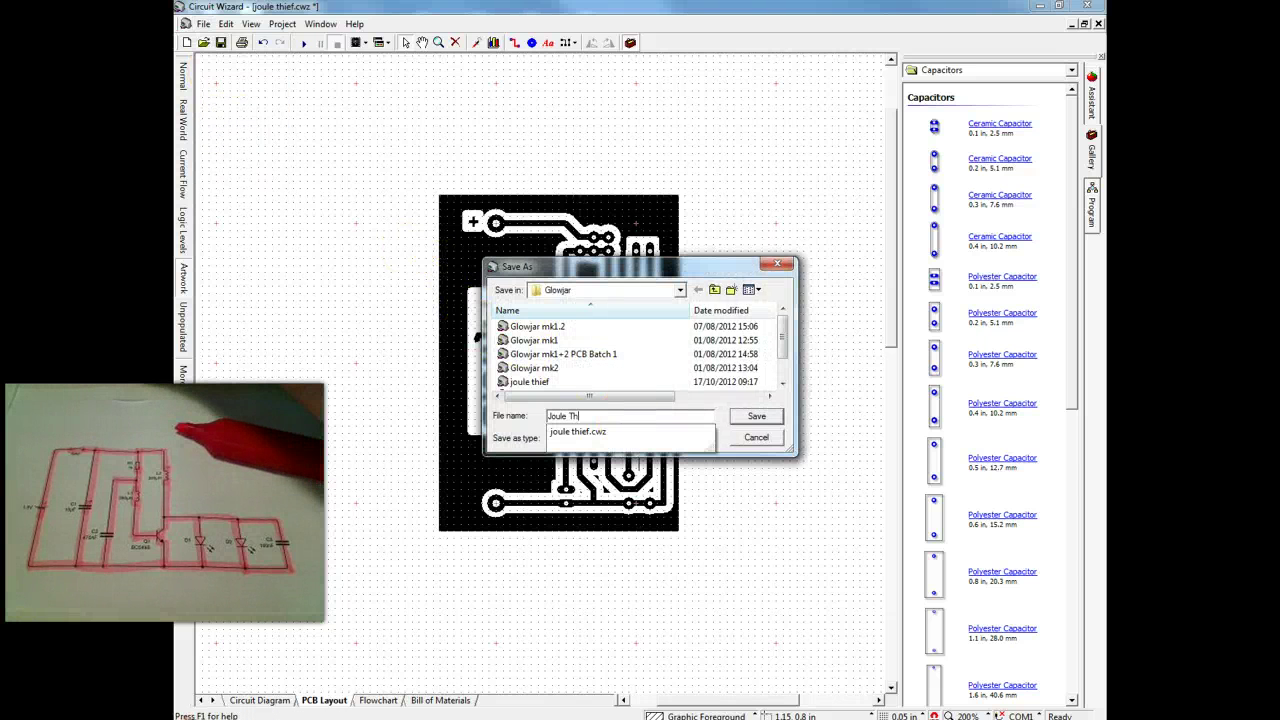
type("ule Thief PCB")
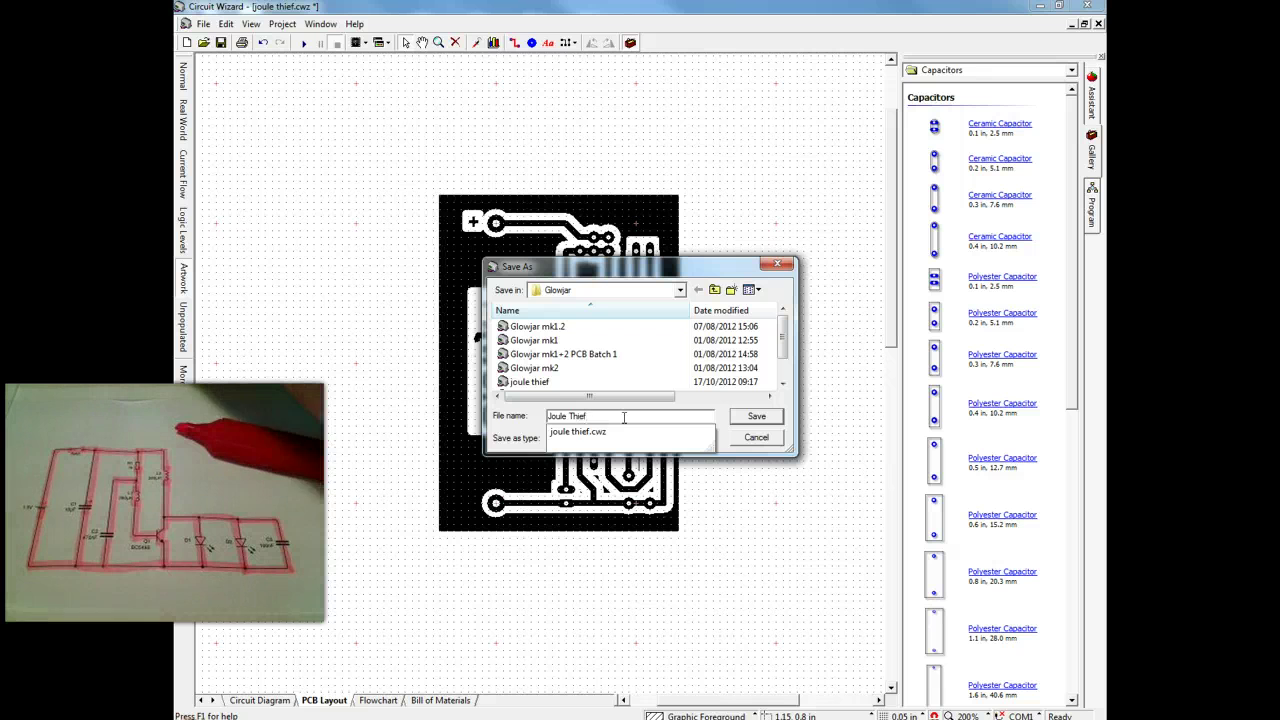
left_click(757, 416)
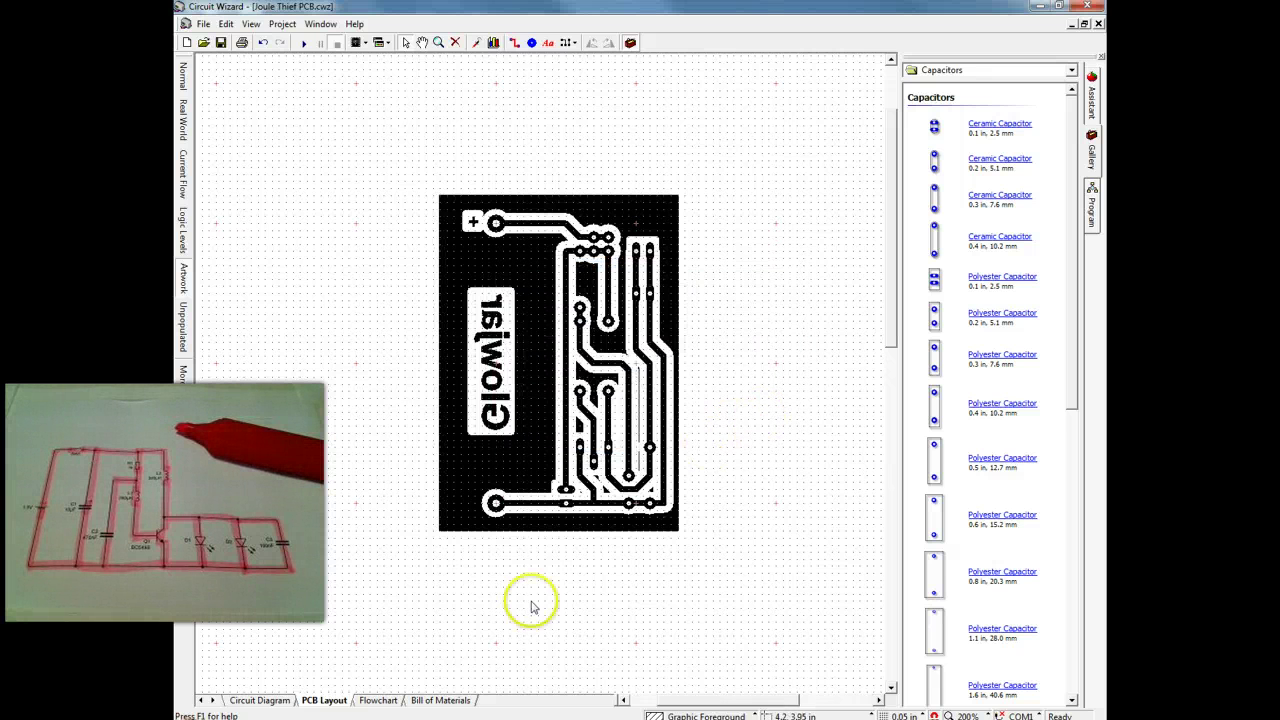